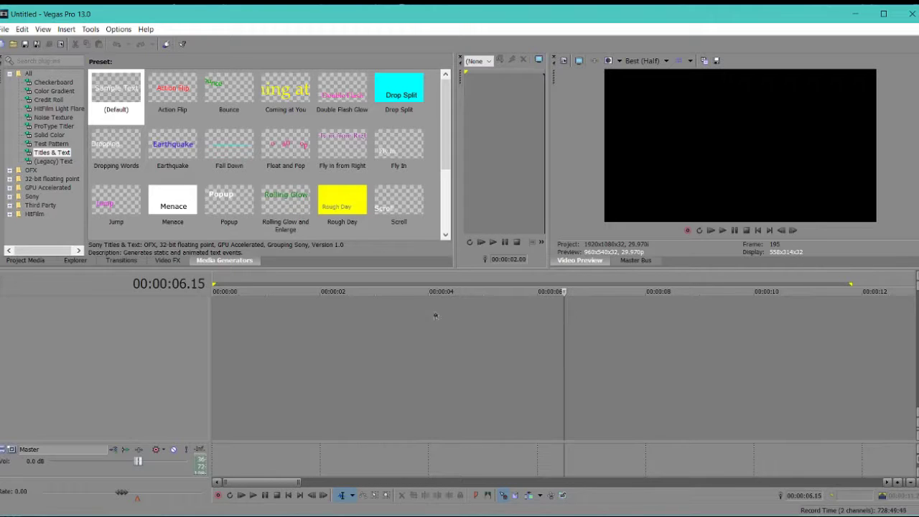
left_click(241, 306)
left_click(214, 311)
left_click(241, 309)
left_click(261, 309)
left_click(263, 309)
Insert three empty video tracks into the project
right_click(125, 351)
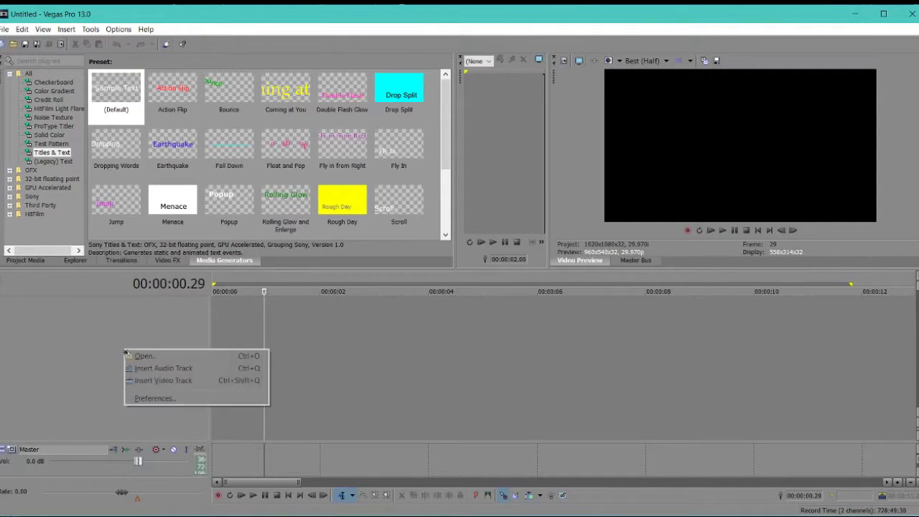
left_click(182, 380)
right_click(115, 372)
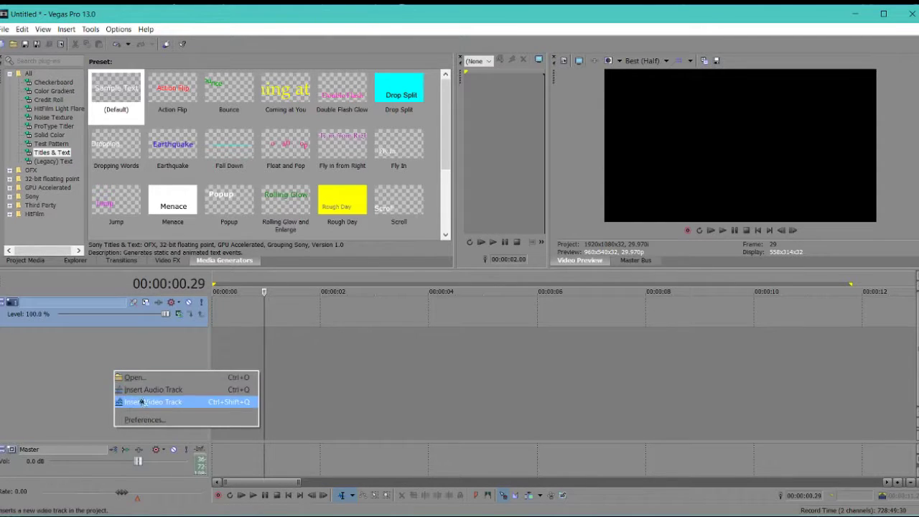
left_click(141, 401)
right_click(162, 397)
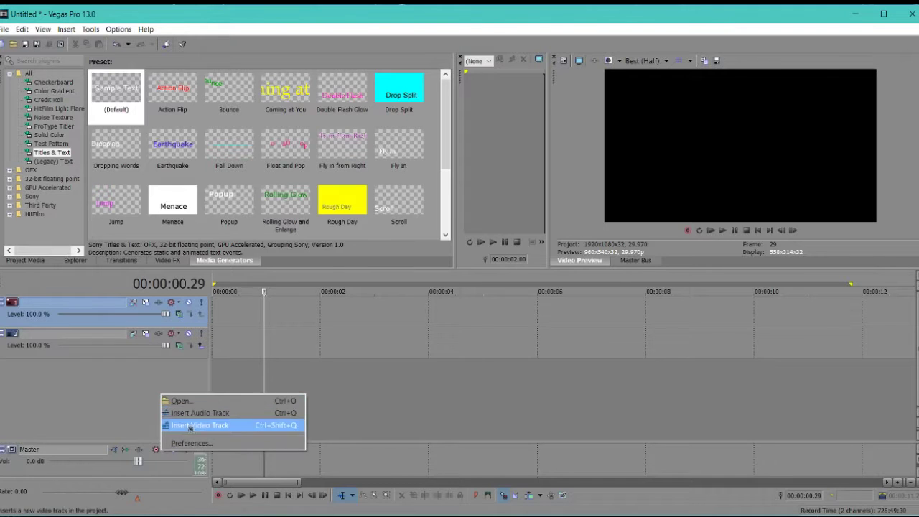
left_click(191, 430)
Place the light-streak clip on the first track and the colourful circles clip on the second, both starting at zero
key("ctrl+Home")
key("space")
left_click(5, 29)
left_click(22, 51)
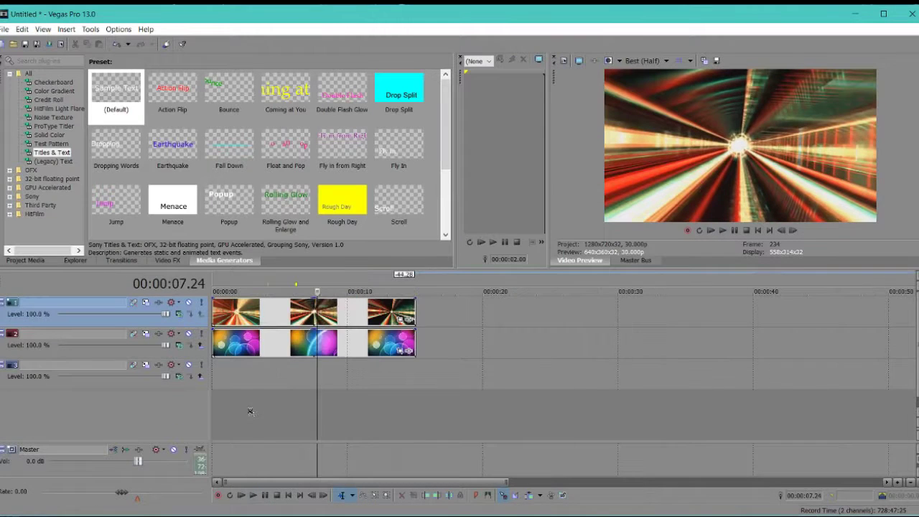
Move the light-streak clip from the first track to the third, directly beneath the colourful circles clip
scroll(375, 373, "up", 2)
left_click(226, 313)
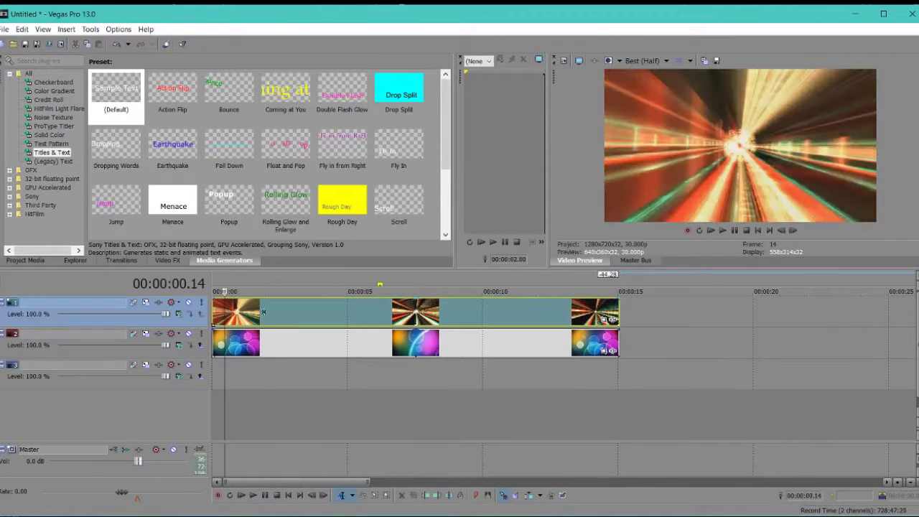
left_click(316, 335)
left_click(363, 374)
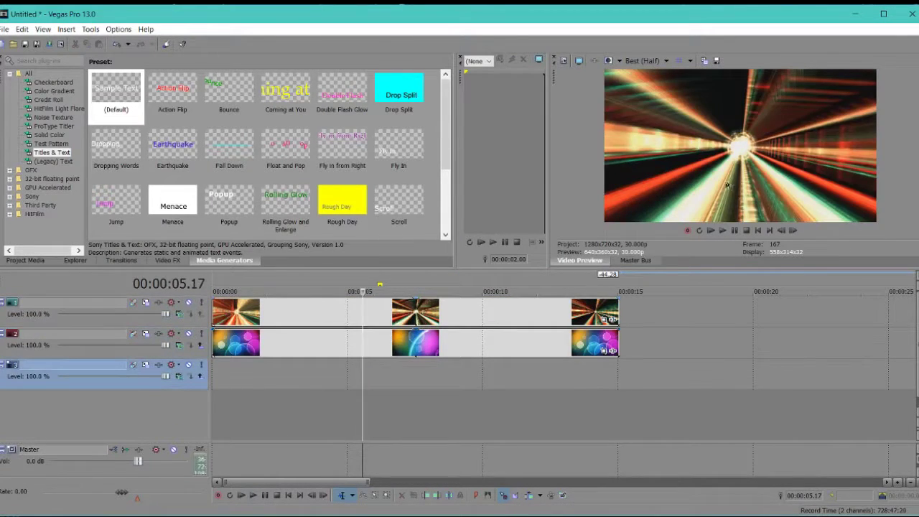
left_click(316, 315)
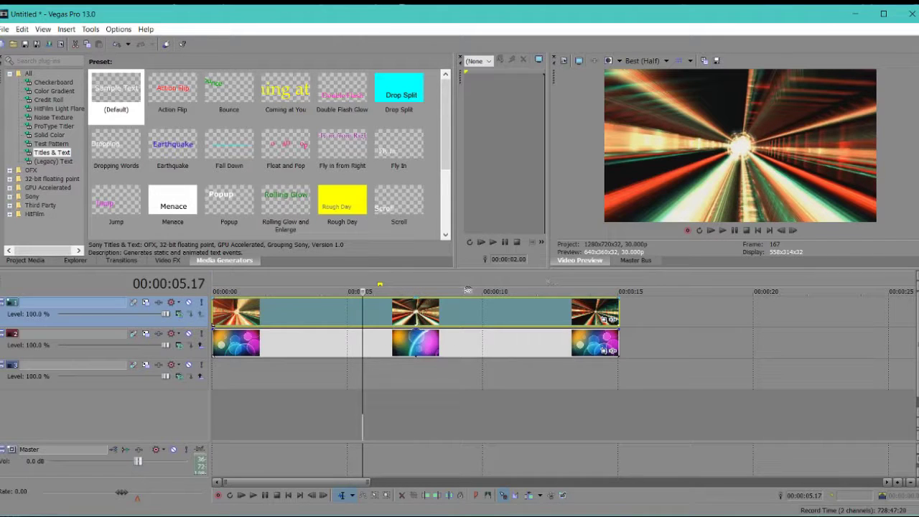
left_click_drag(507, 314, 500, 372)
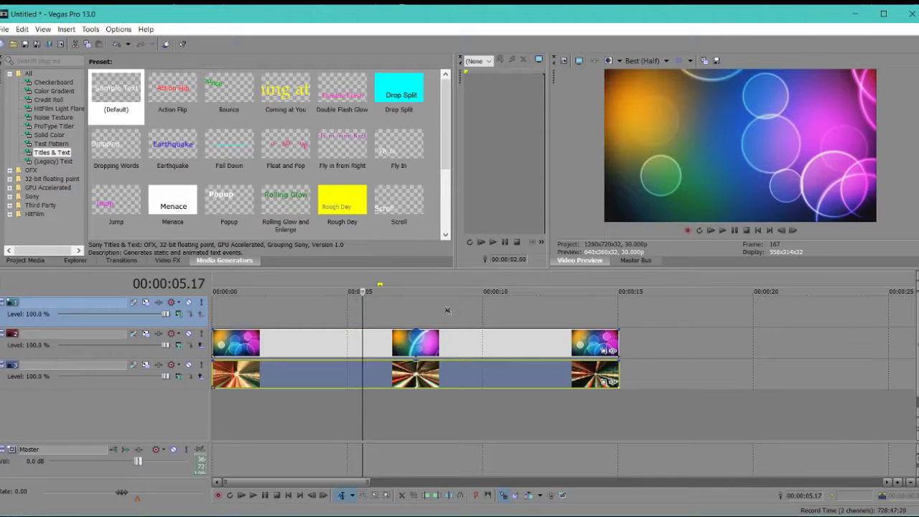
Play the stacked clips from 00:00:05.24 to check which track shows in the preview
left_click(401, 305)
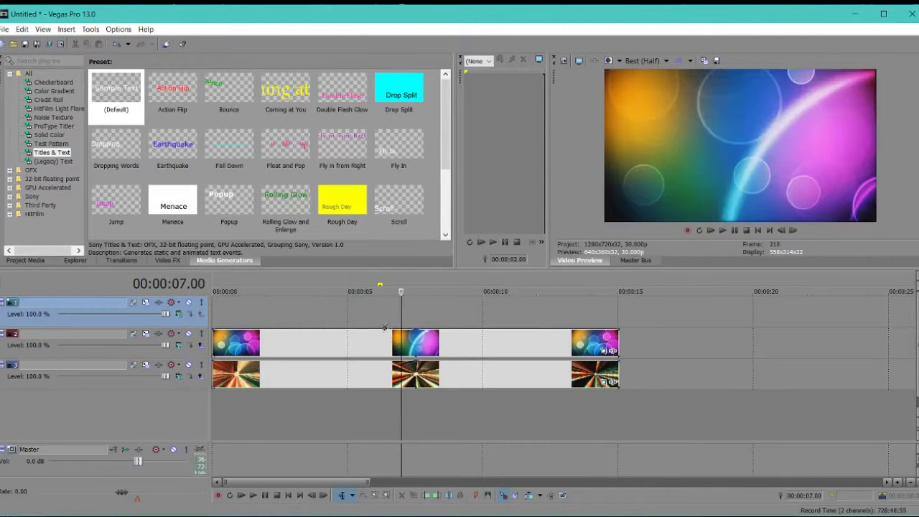
left_click(369, 340)
key("space")
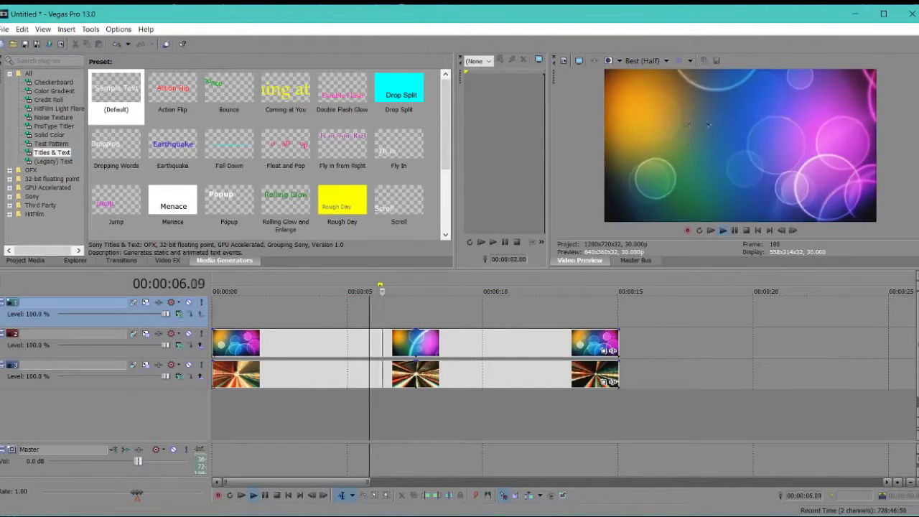
key("space")
Move the light-streak clip back to the first track above the circles clip and play the timeline
left_click(412, 368)
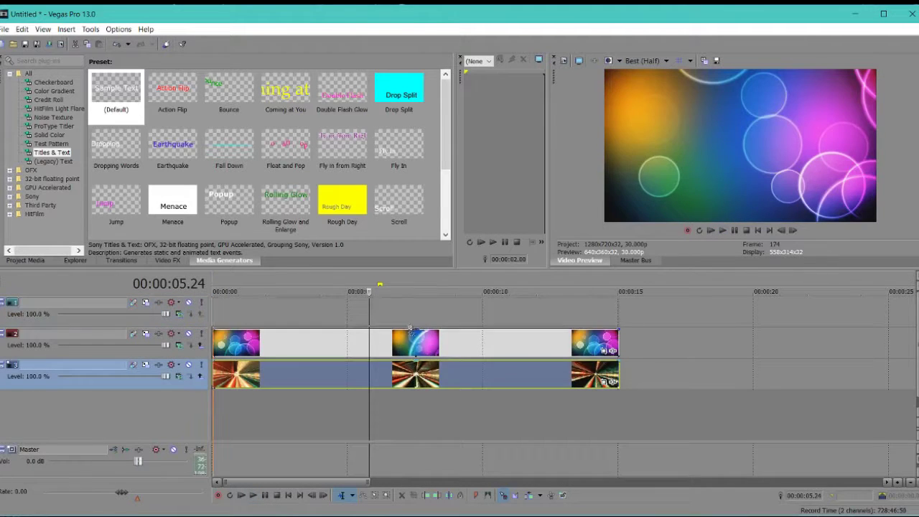
left_click_drag(413, 368, 411, 315)
key("space")
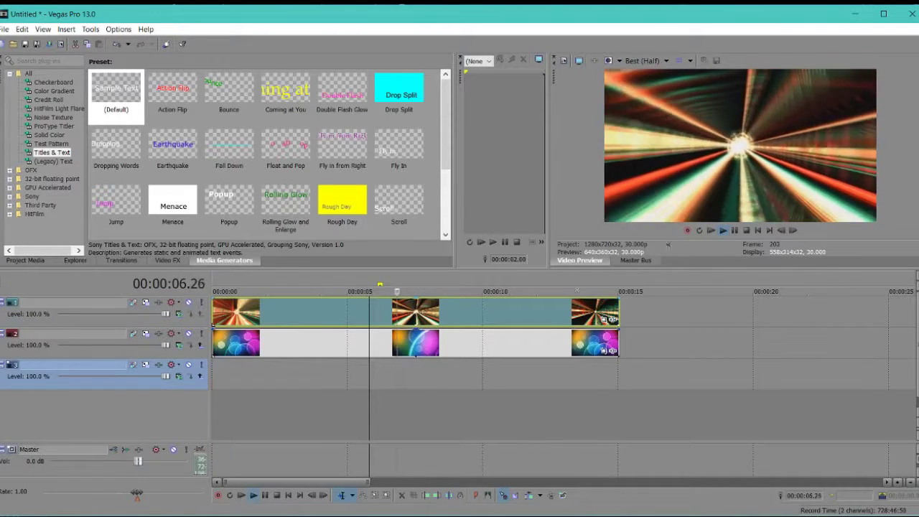
key("space")
left_click(221, 374)
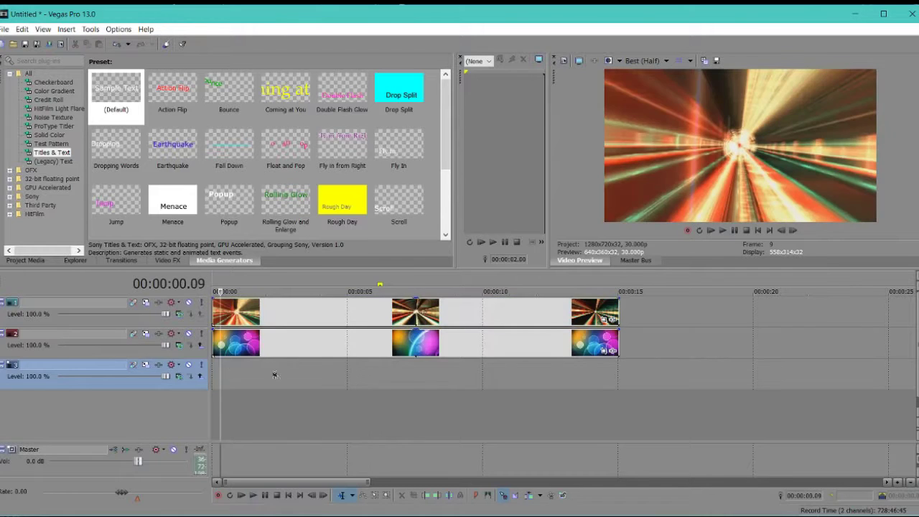
key("space")
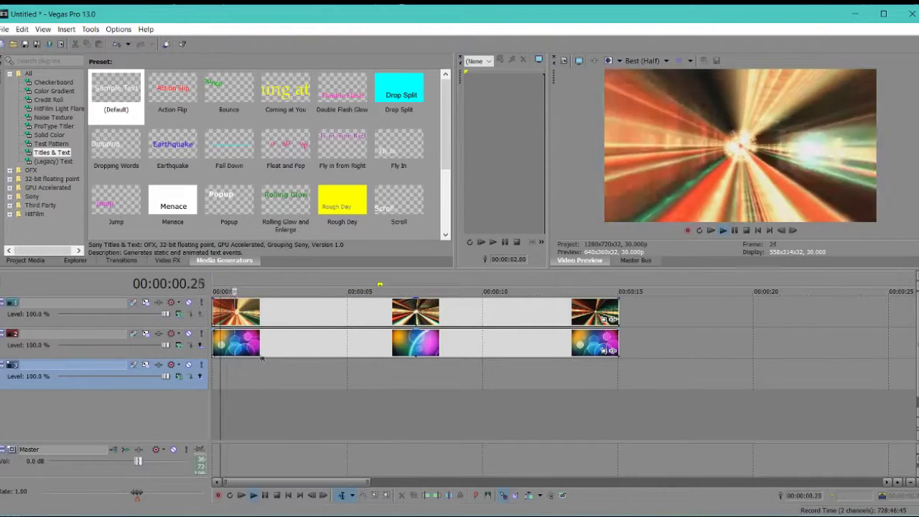
key("space")
Remove both sample clips and place the cartoon video on the second track, starting at 00:01:08.01
left_click(308, 322)
key("Delete")
left_click_drag(349, 352, 403, 352)
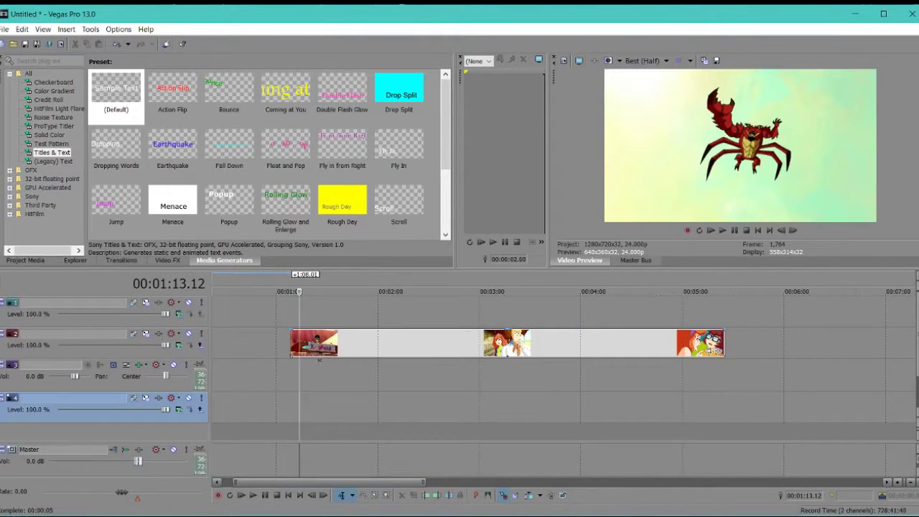
Play the opening of the cartoon clip from several points to examine where the unwanted beginning should be cut
key("space")
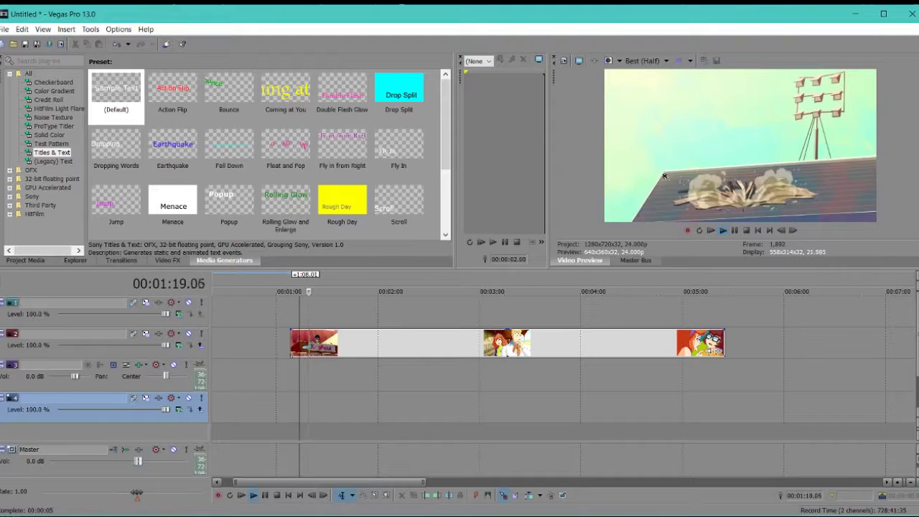
key("space")
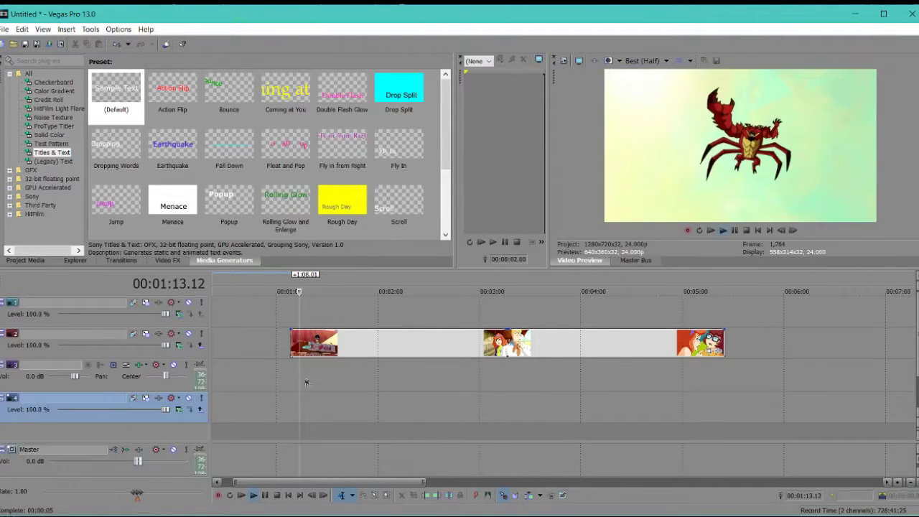
key("space")
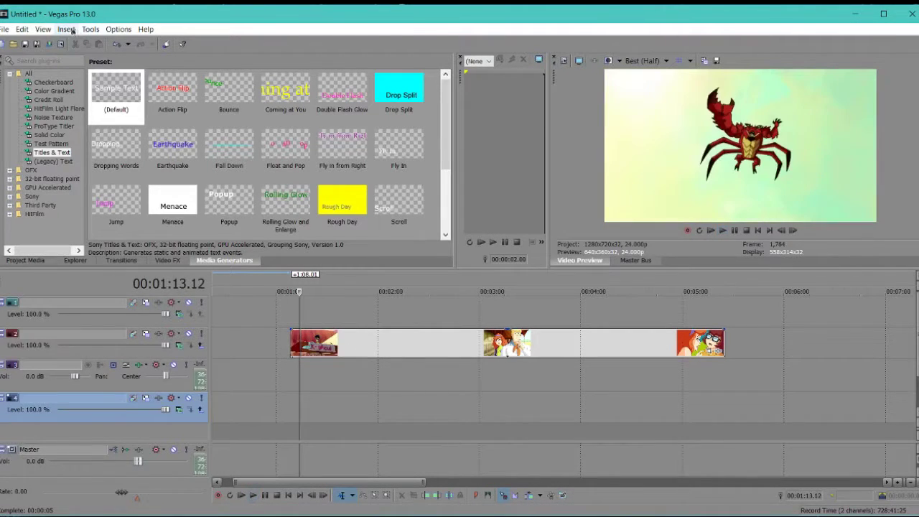
left_click(322, 379)
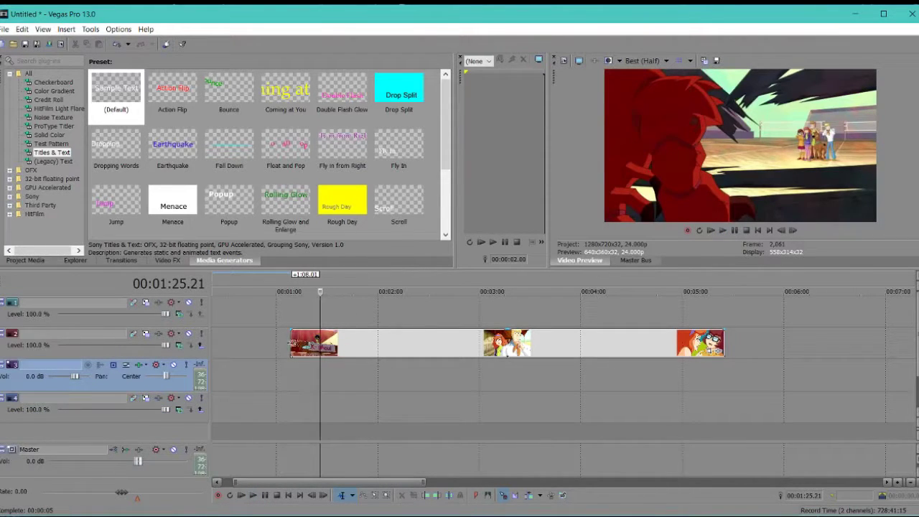
left_click(290, 365)
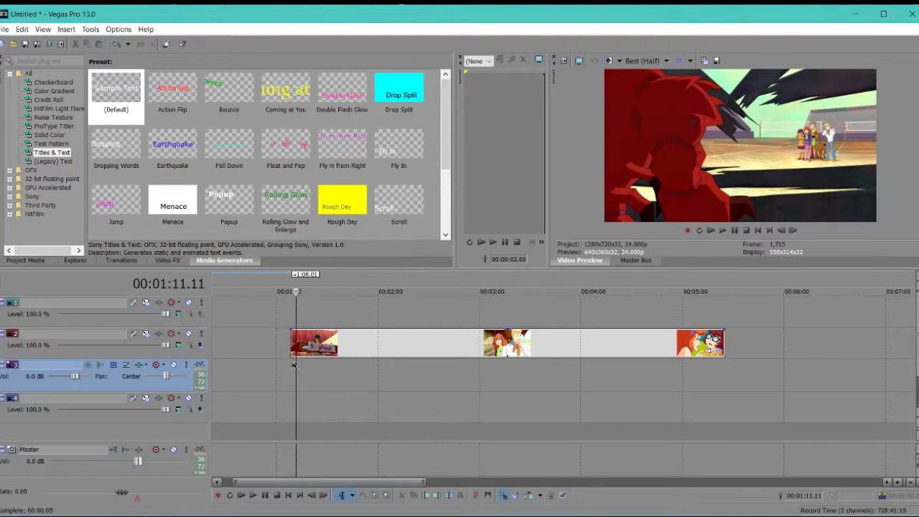
key("space")
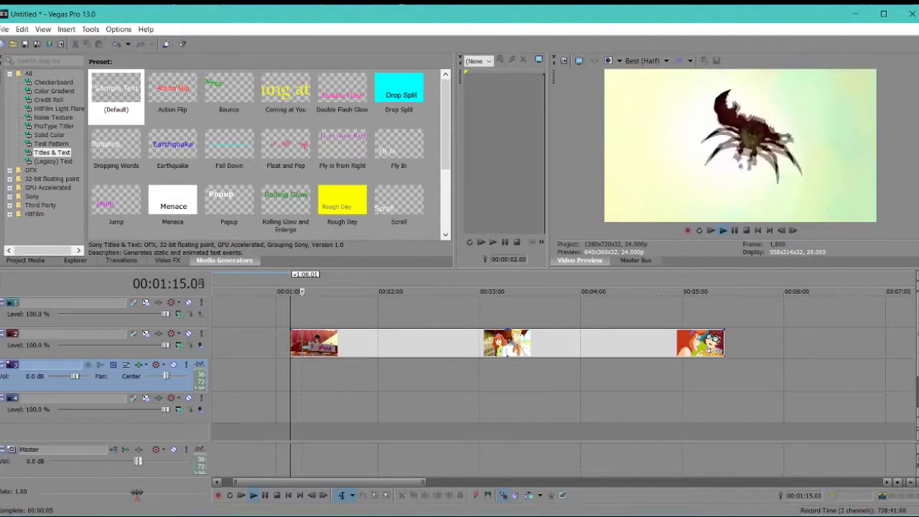
key("space")
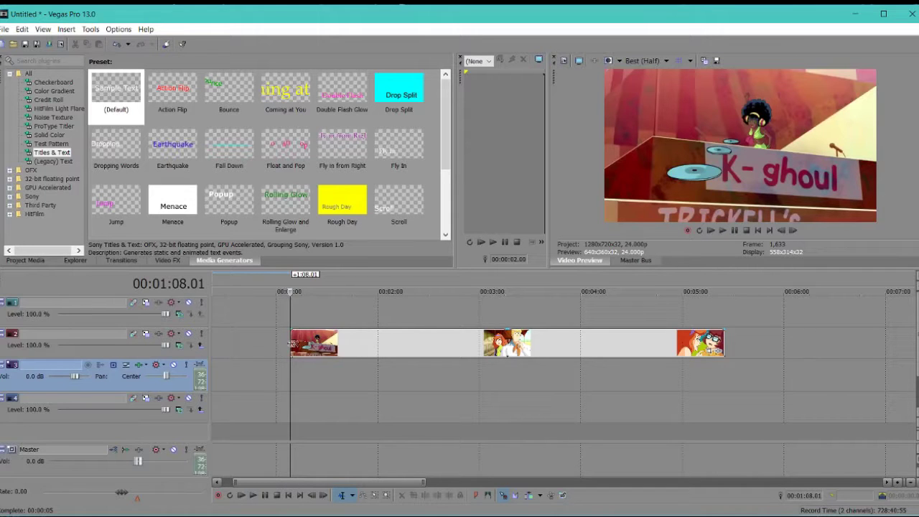
Trim the start of the cartoon clip to 00:01:14.09 at the crab scene and play it from there
left_click_drag(290, 344, 304, 340)
left_click(300, 359)
key("space")
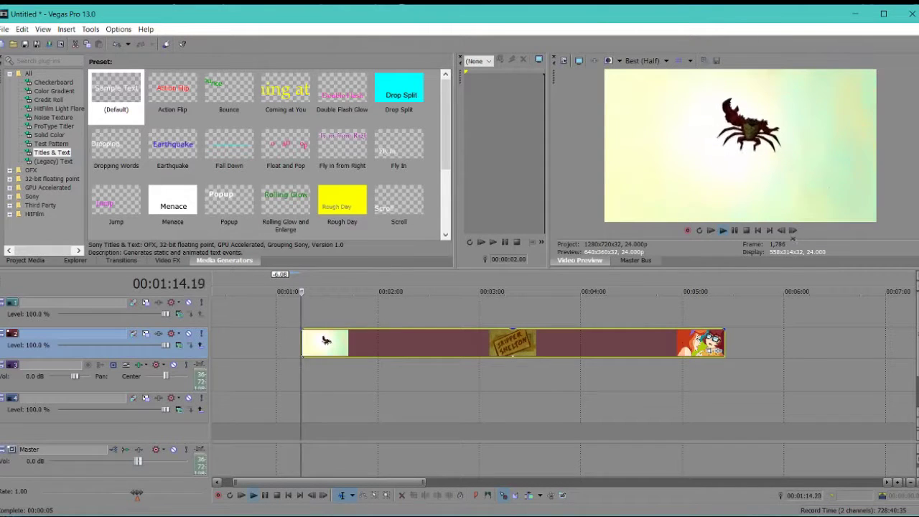
key("space")
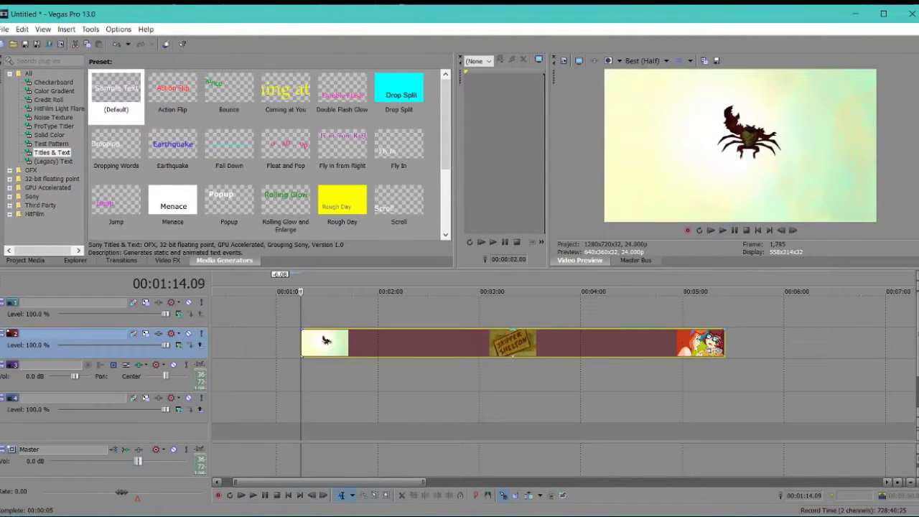
Play the closing seconds of the cartoon clip to examine where its end should be cut
left_click(715, 374)
left_click(724, 374)
left_click(712, 374)
key("space")
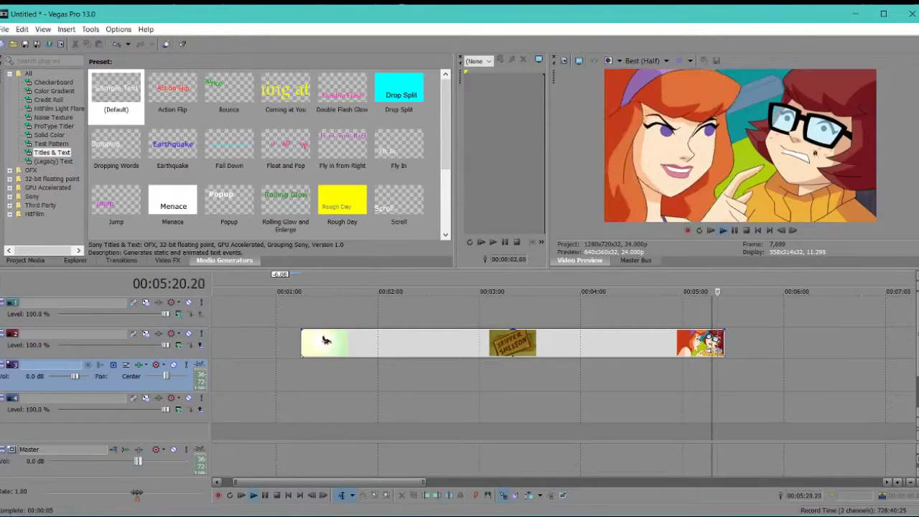
key("space")
left_click(724, 344)
left_click(724, 344)
Trim the end of the cartoon clip back to 00:04:58.23 and check the frames near the new end
left_click(680, 368)
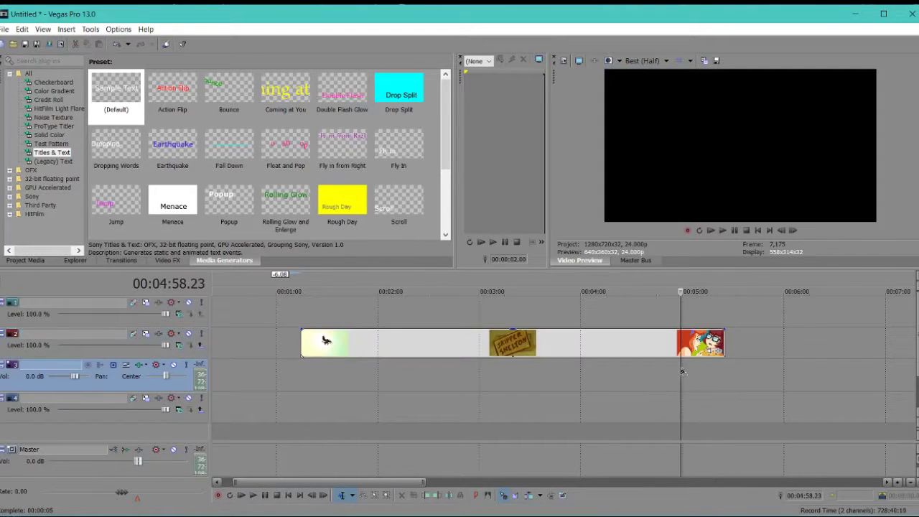
key("space")
key("space")
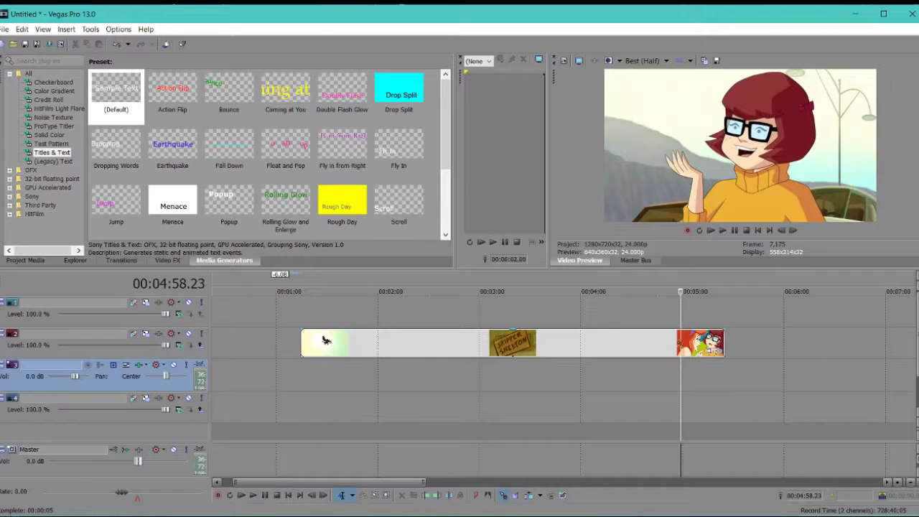
left_click_drag(725, 339, 652, 368)
left_click(658, 368)
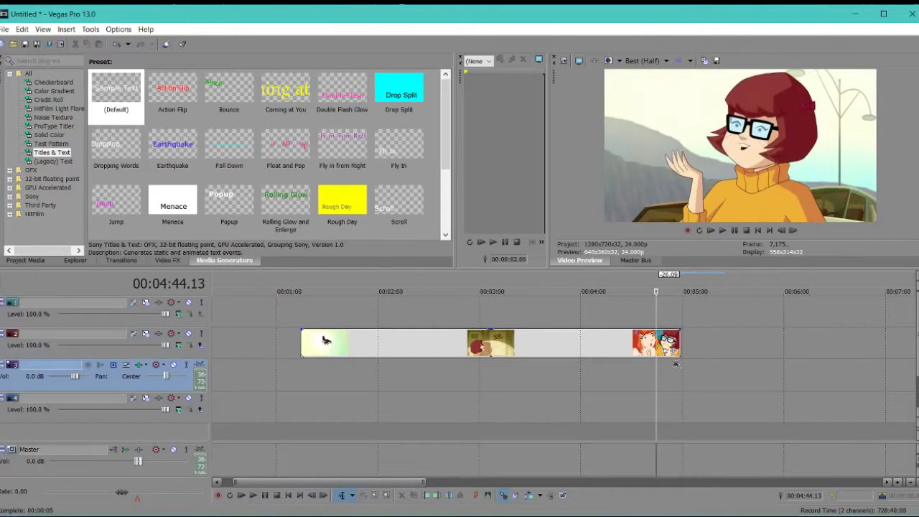
key("space")
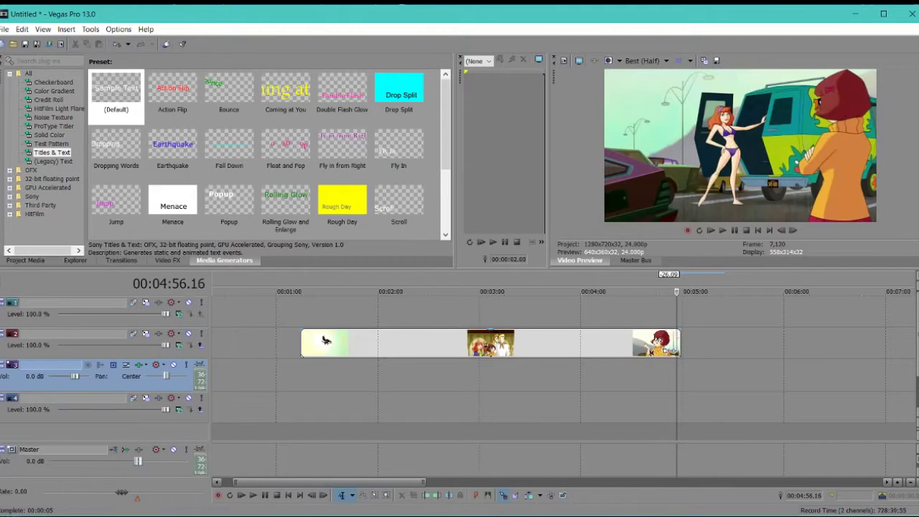
Shift the trimmed cartoon clip about two seconds earlier on the second track and view a frame near its start
left_click_drag(331, 344, 326, 343)
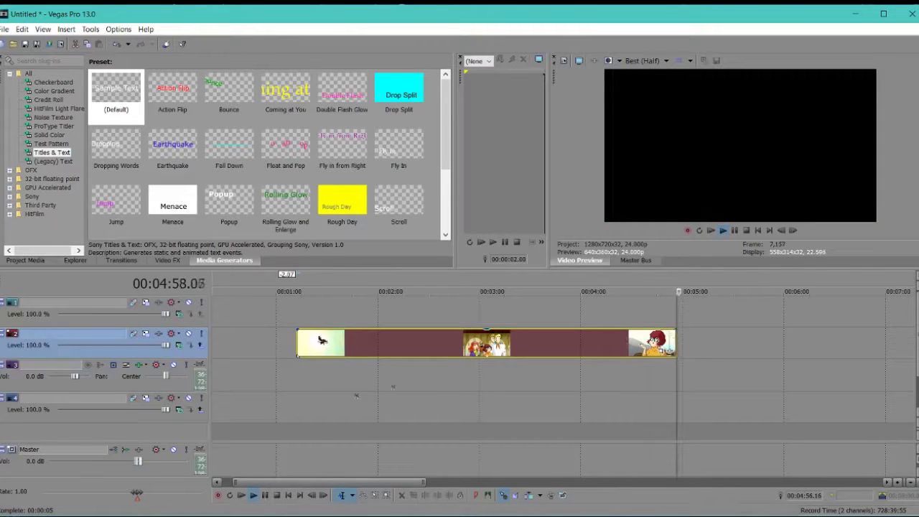
left_click(293, 403)
left_click(329, 413)
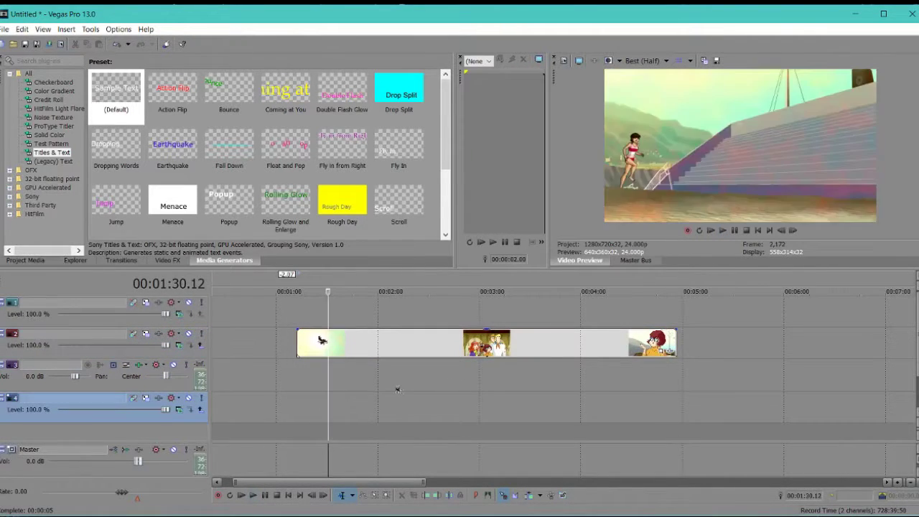
View frames around the middle of the cartoon clip, ending with the playhead at 00:02:45.19
left_click(396, 377)
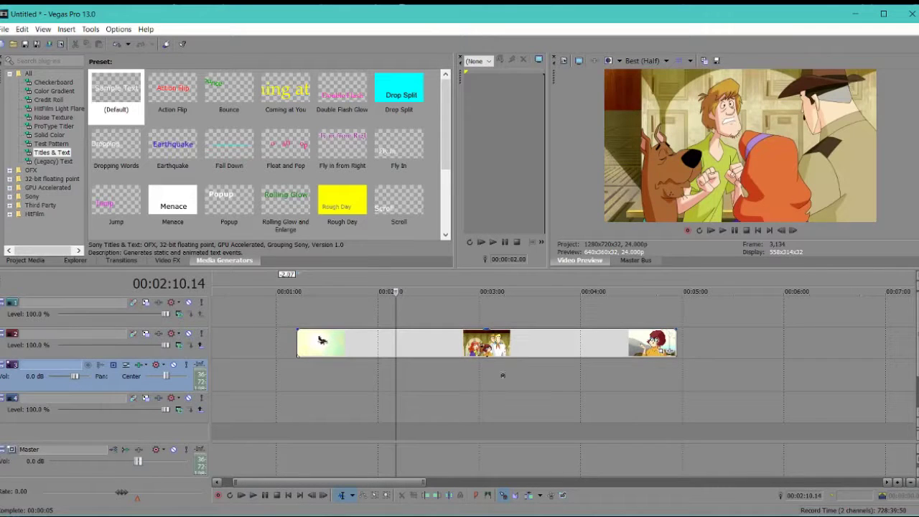
scroll(574, 343, "up", 1)
scroll(574, 343, "down", 1)
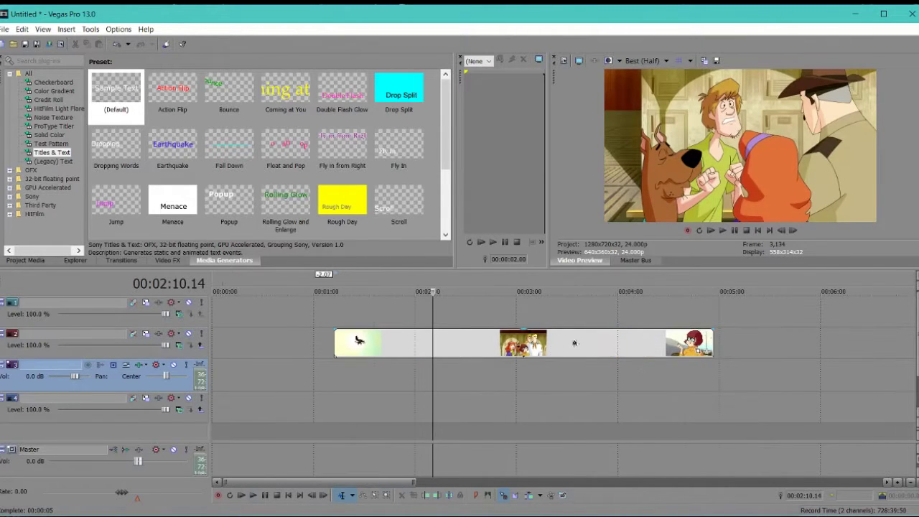
left_click(525, 293)
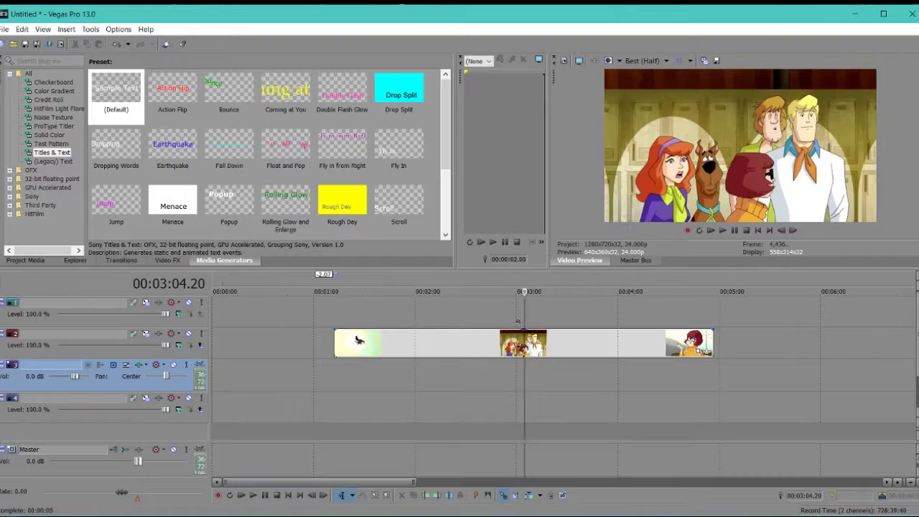
left_click(512, 324)
left_click(493, 321)
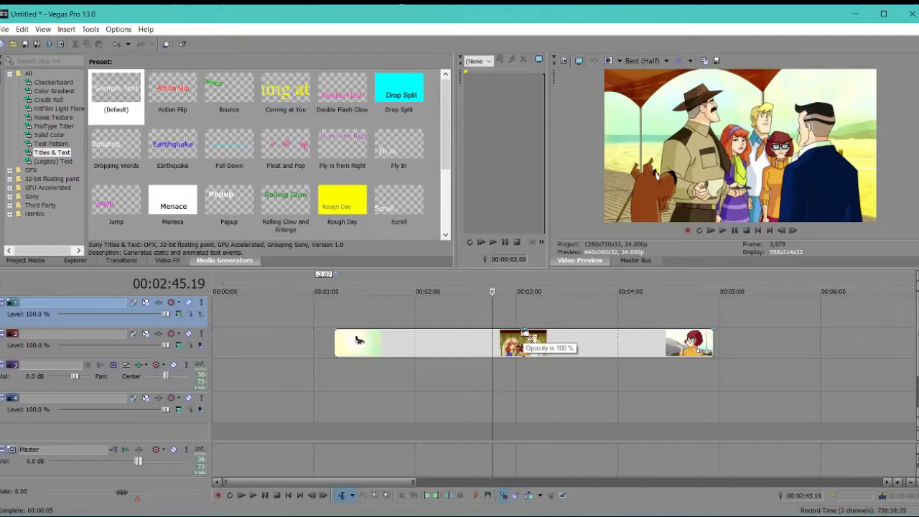
Check the opacity handle of the cartoon clip on the second track and view the empty frame at 00:00:50.18
left_click(528, 335)
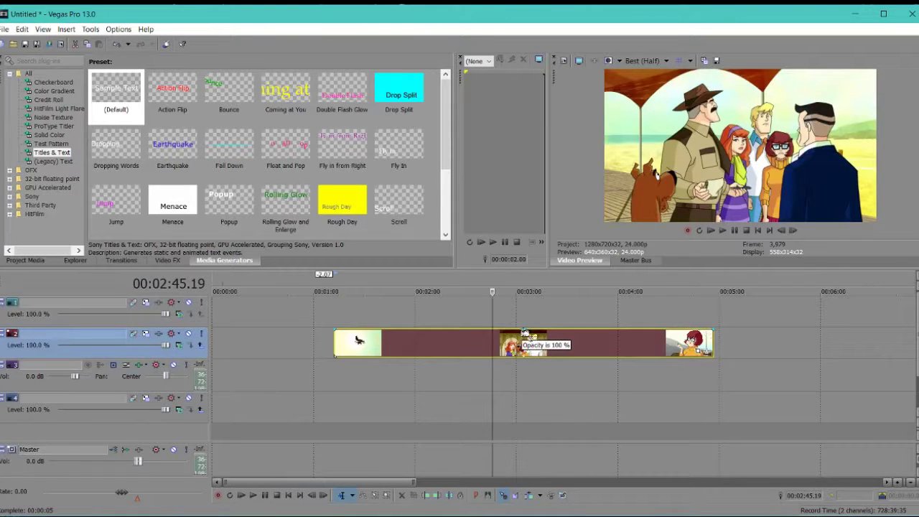
mouse_move(527, 334)
left_mouse_down()
mouse_move(535, 360)
mouse_move(527, 330)
left_mouse_up()
left_click(298, 310)
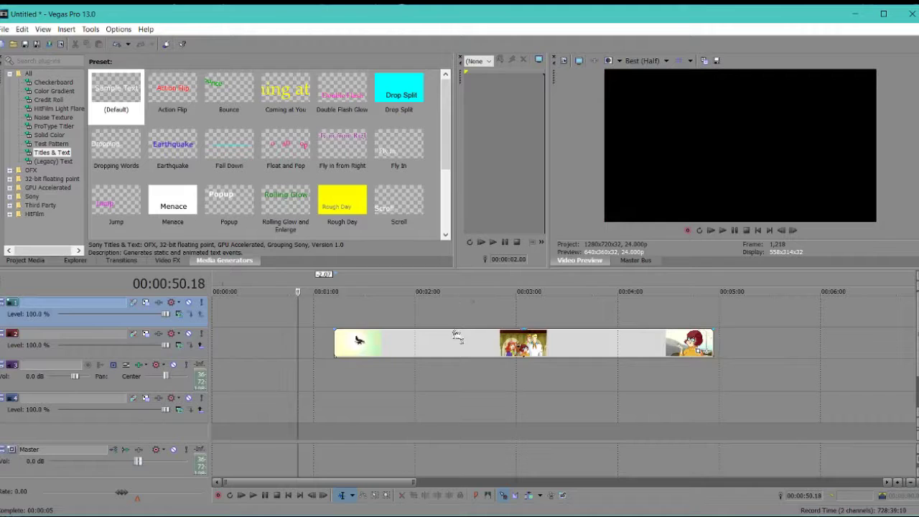
left_click(436, 341)
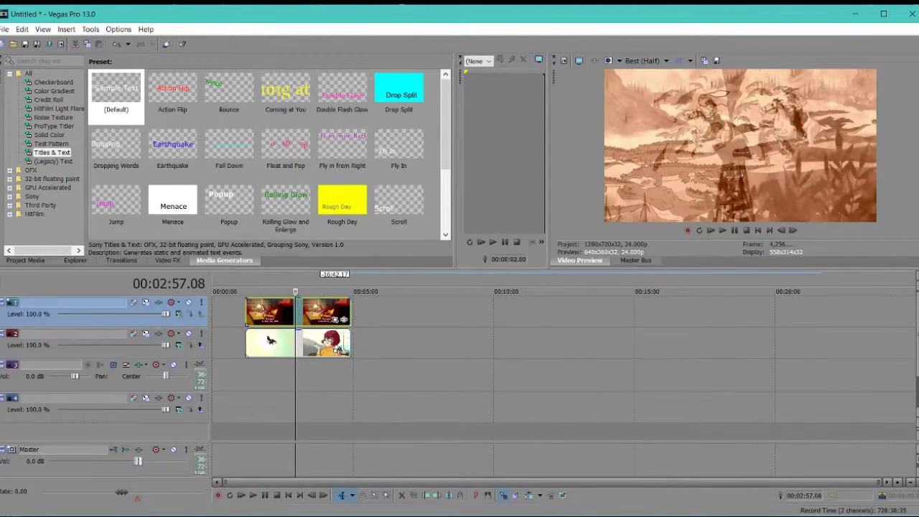
Lower the opacity of the clip on the first track to about half and play the blend with the cartoon clip beneath
scroll(343, 341, "up", 6)
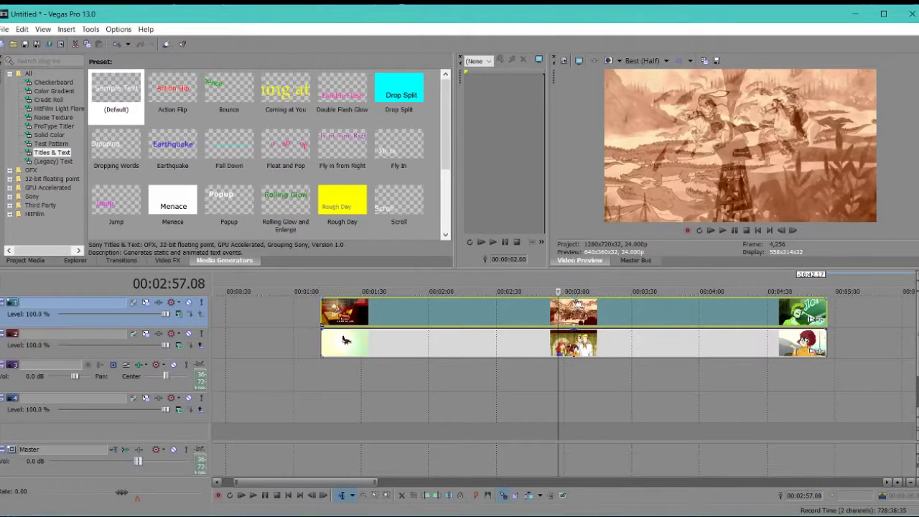
left_click_drag(575, 302, 580, 316)
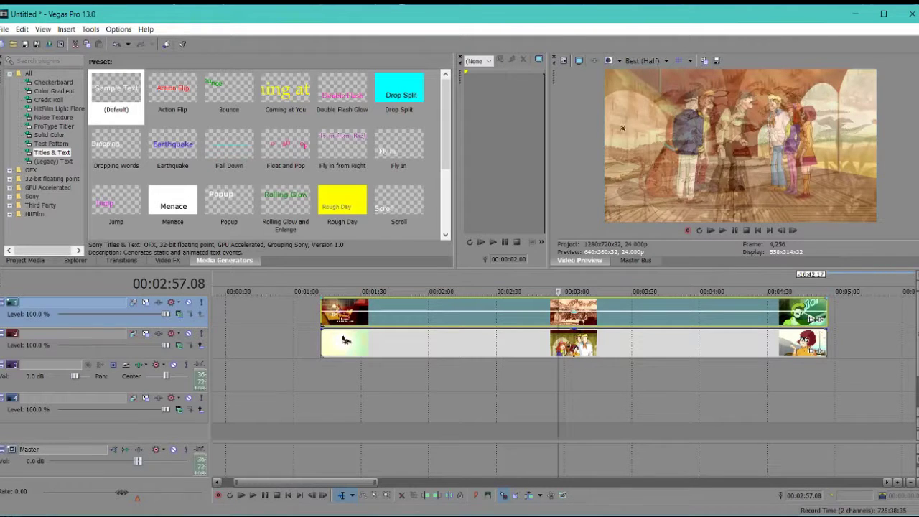
key("space")
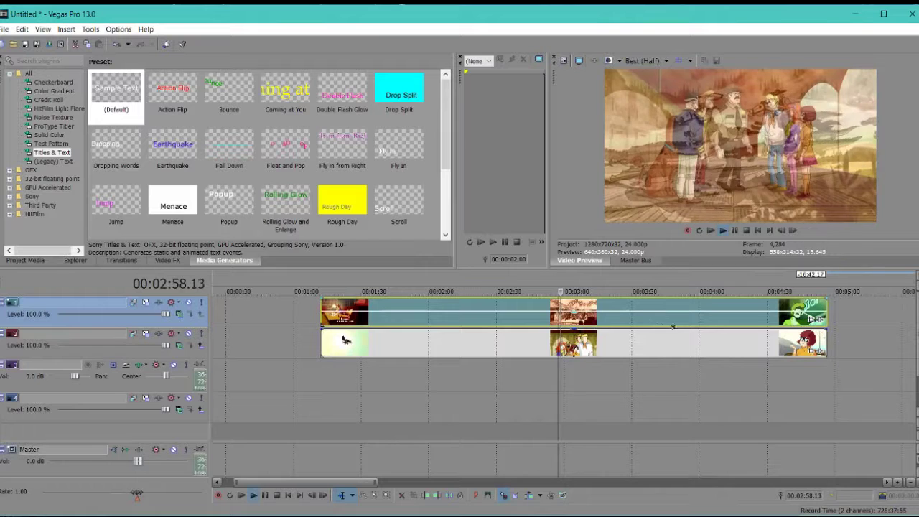
key("space")
Restore the upper clip to full opacity and delete it from the first track
left_click_drag(573, 331, 577, 289)
left_click(578, 315)
key("Delete")
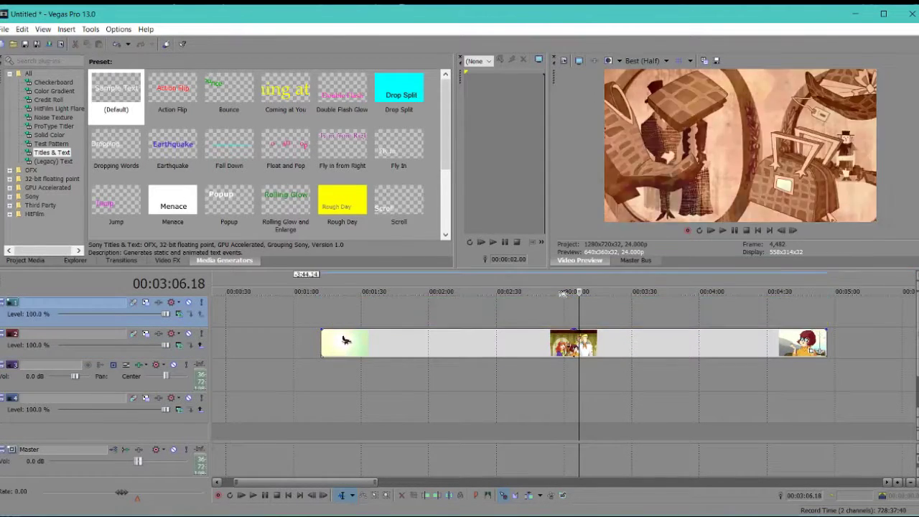
Add a fade-out of about 20 seconds to the end of the cartoon clip on the second track
left_click(529, 354)
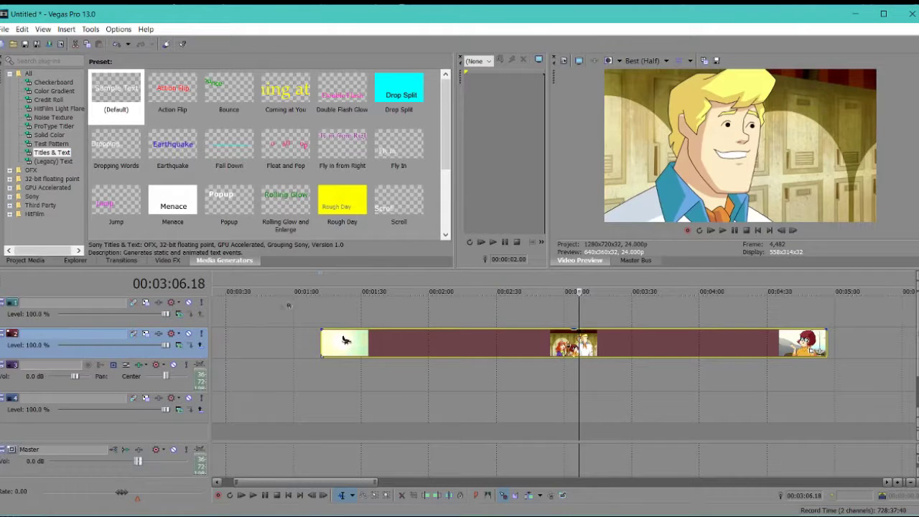
left_click(323, 317)
left_click(472, 325)
mouse_move(578, 331)
left_mouse_down()
mouse_move(585, 405)
mouse_move(583, 331)
left_mouse_up()
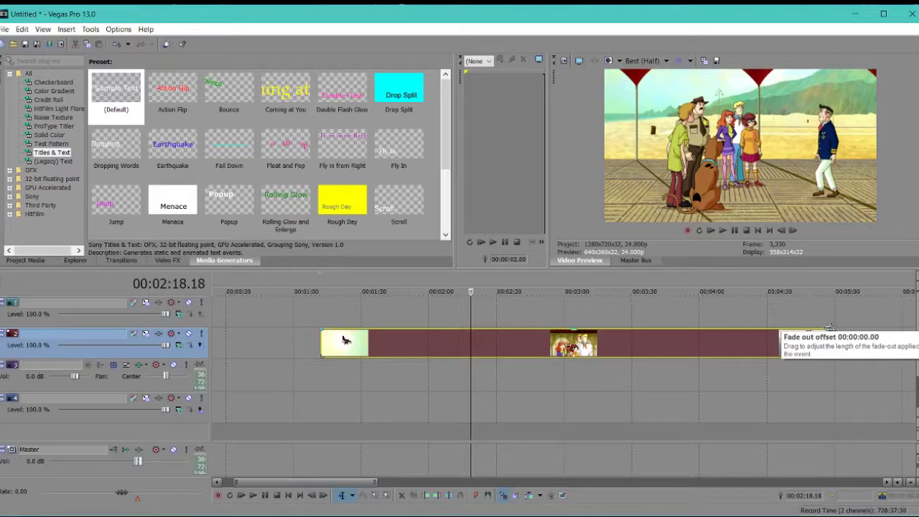
left_click_drag(830, 327, 790, 331)
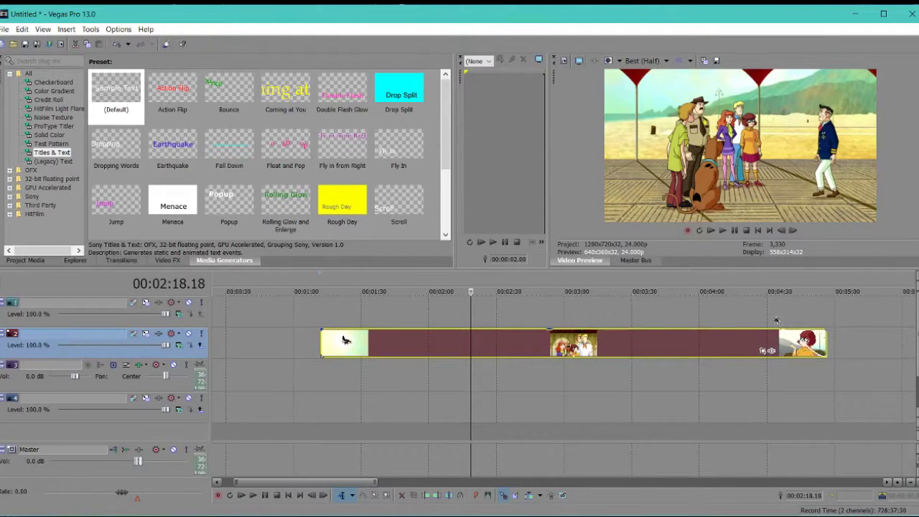
Play the end of the cartoon clip to examine its fade to black, including the frame at 00:04:54.05
left_click(775, 317)
key("space")
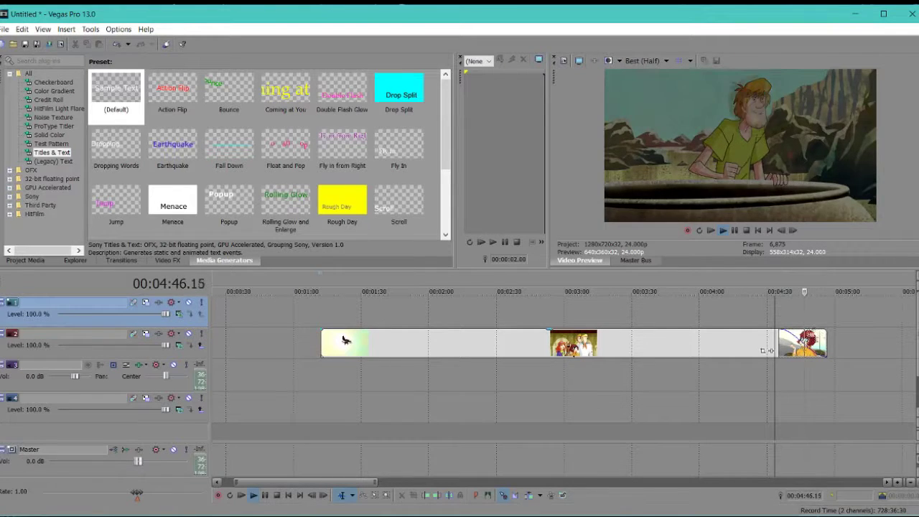
left_click(821, 320)
key("space")
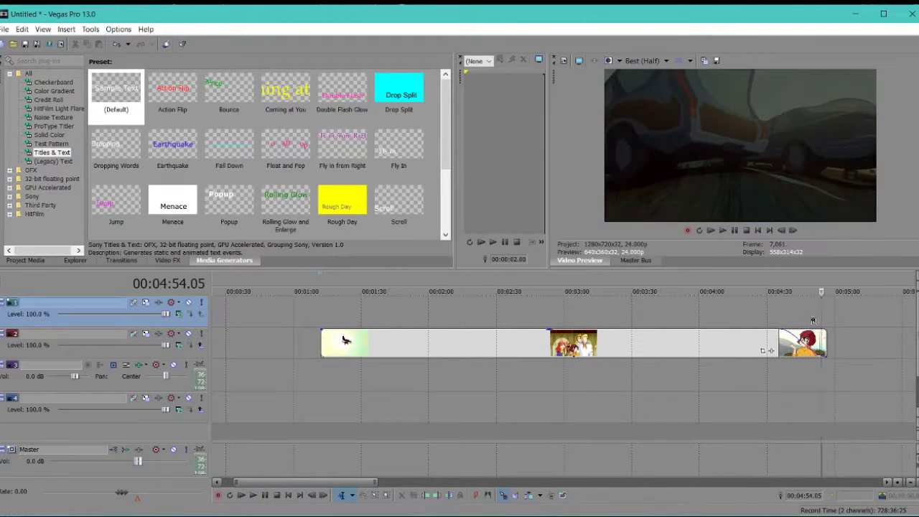
key("space")
key("space")
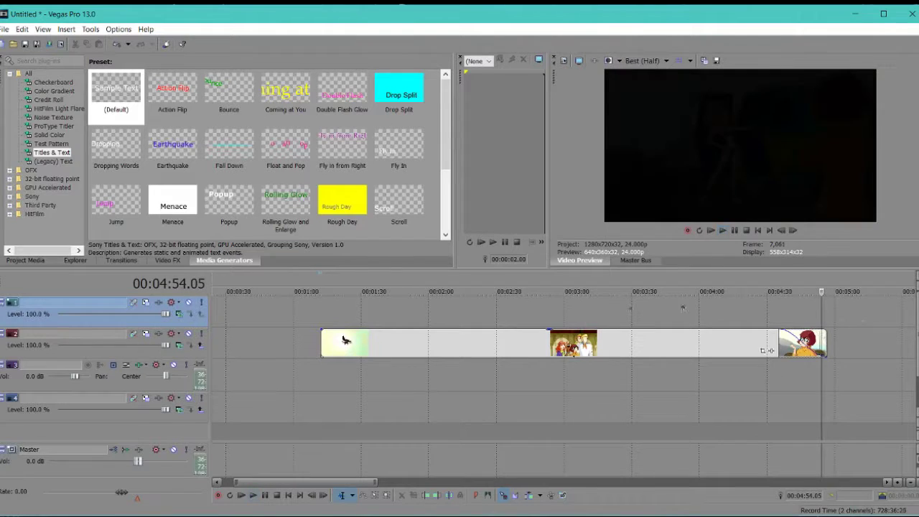
Extend the start of the cartoon clip about two seconds earlier to 00:01:09.23 and give it a fade-in of about 9 seconds
left_click(345, 341)
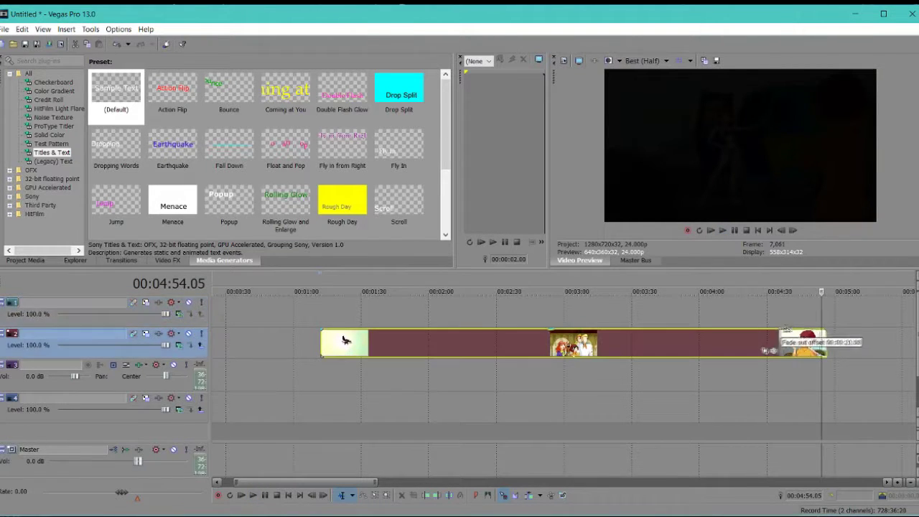
left_click(323, 316)
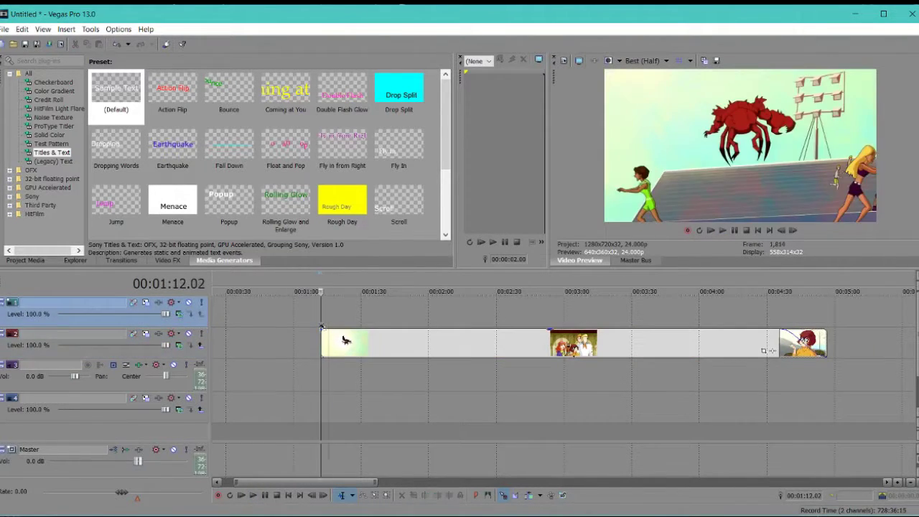
left_click(307, 316)
key("space")
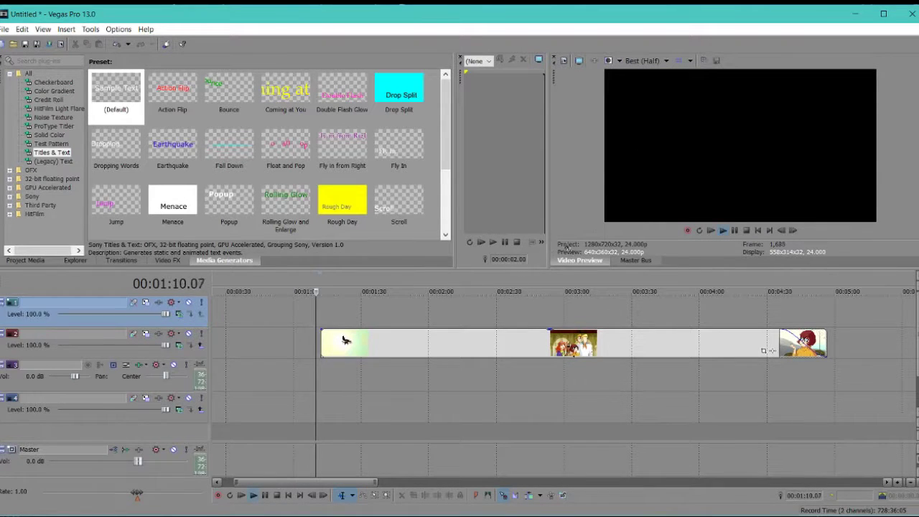
key("space")
left_click_drag(321, 334, 316, 332)
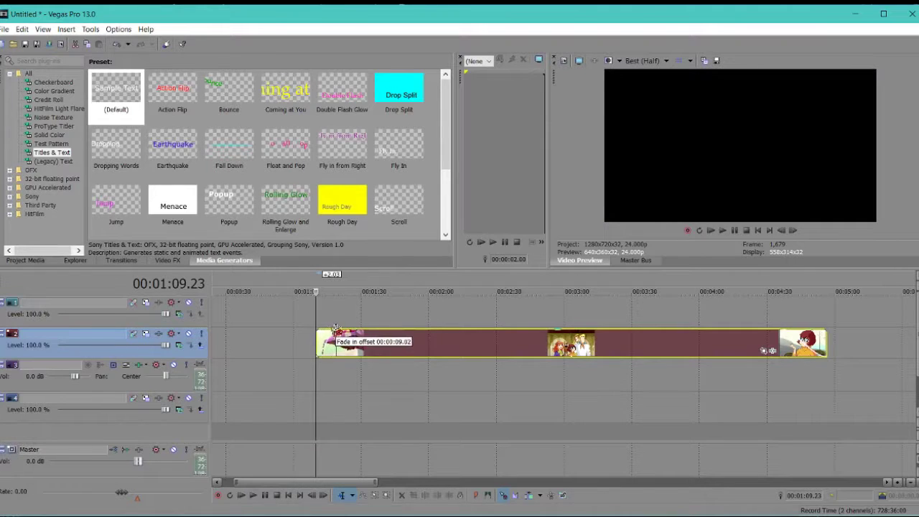
Play the opening of the cartoon clip and view its frames at 00:03:25.08 and 00:04:38.00
key("space")
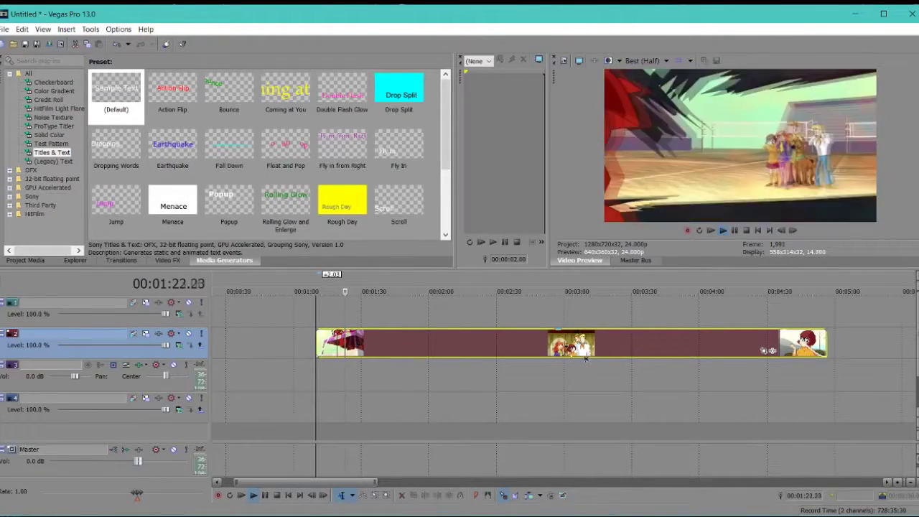
left_click(622, 346)
key("space")
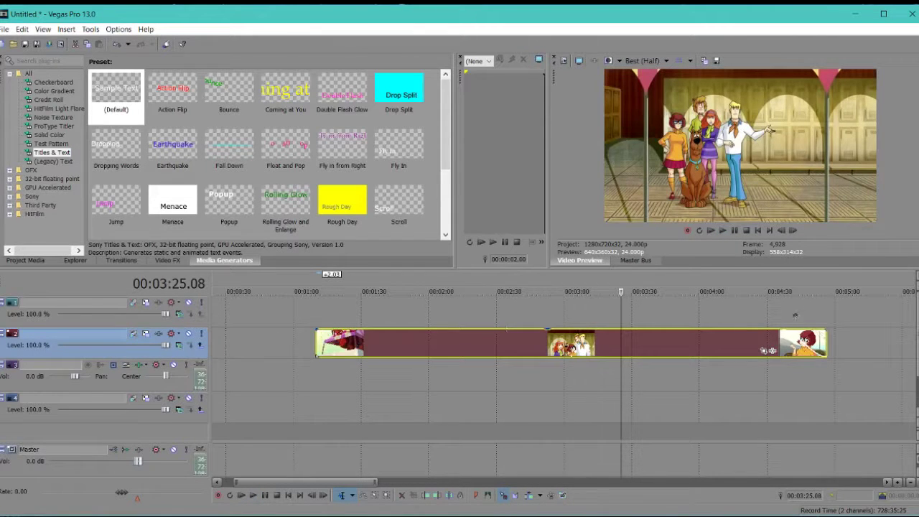
left_click(785, 311)
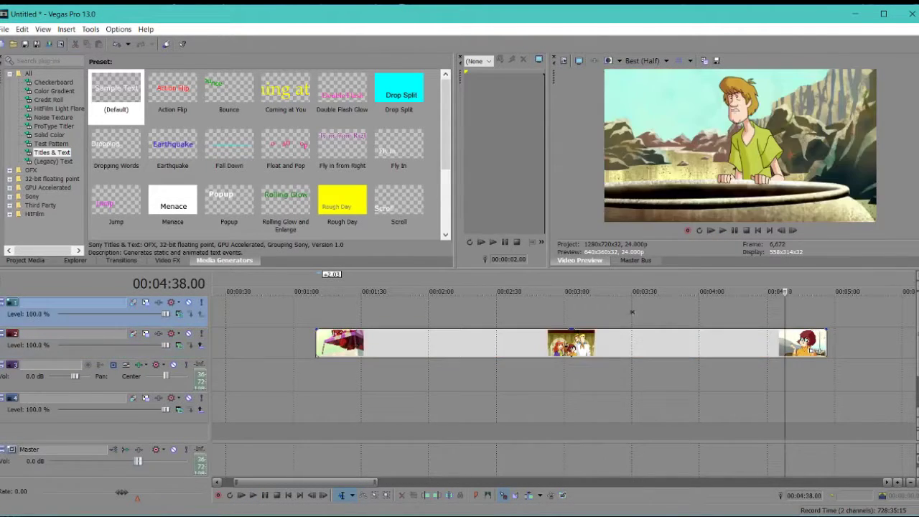
Inspect several points in the empty stretch before the cartoon clip and view the clip's frame at 00:01:42.10
left_click(301, 305)
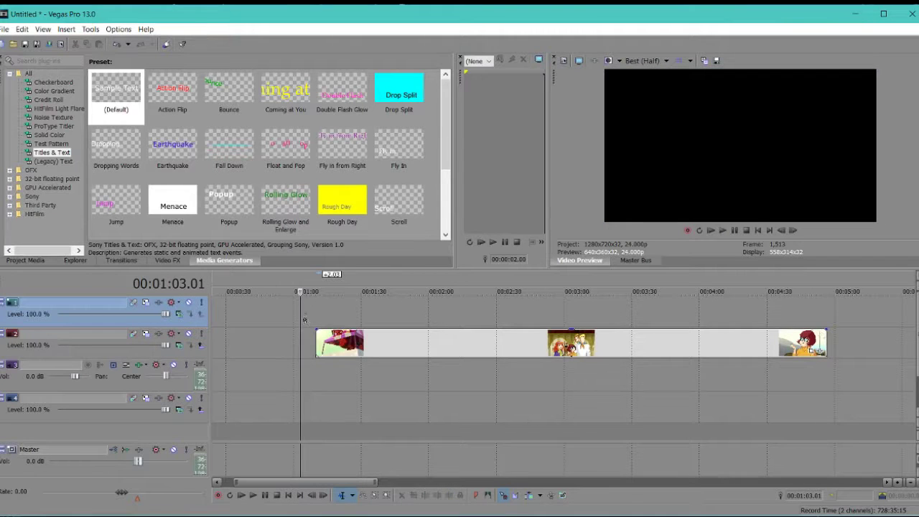
left_click(257, 318)
left_click(250, 319)
left_click(270, 318)
left_click(288, 323)
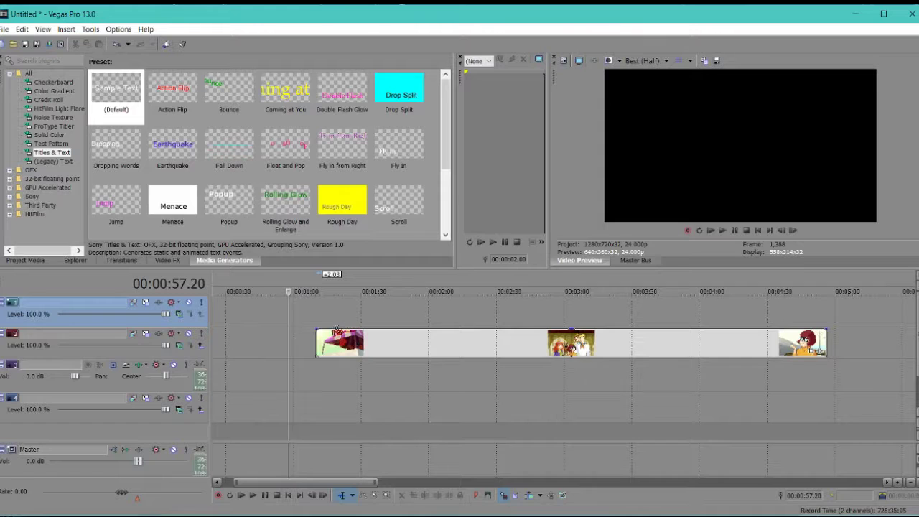
left_click(310, 326)
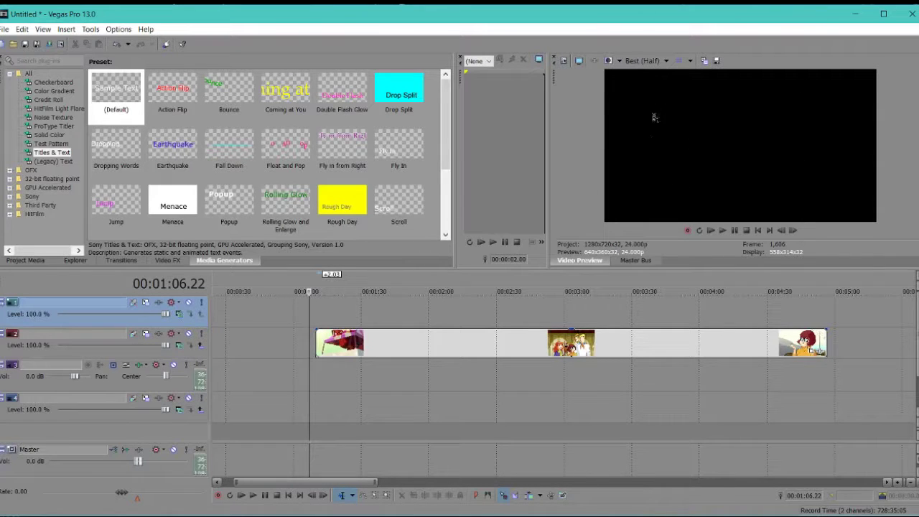
left_click(389, 316)
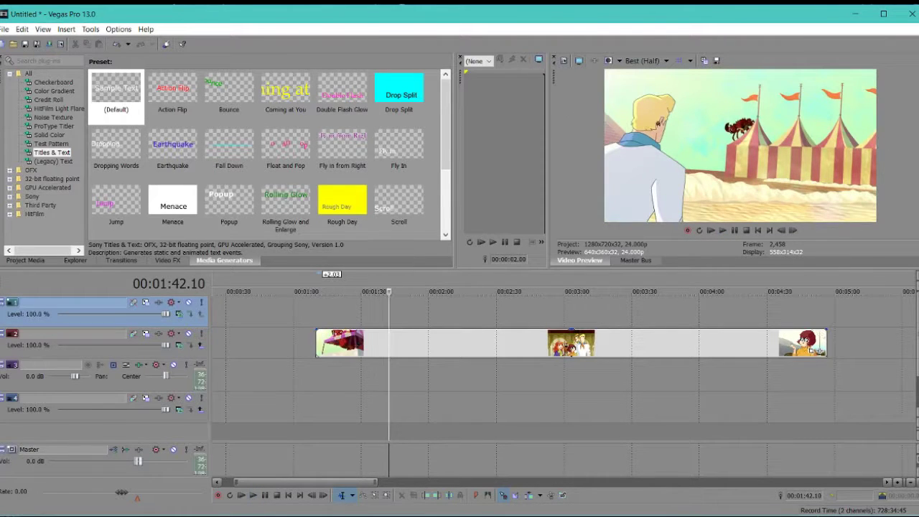
Open the Render As settings and enter "scerby derp" as the output file name
left_click(4, 29)
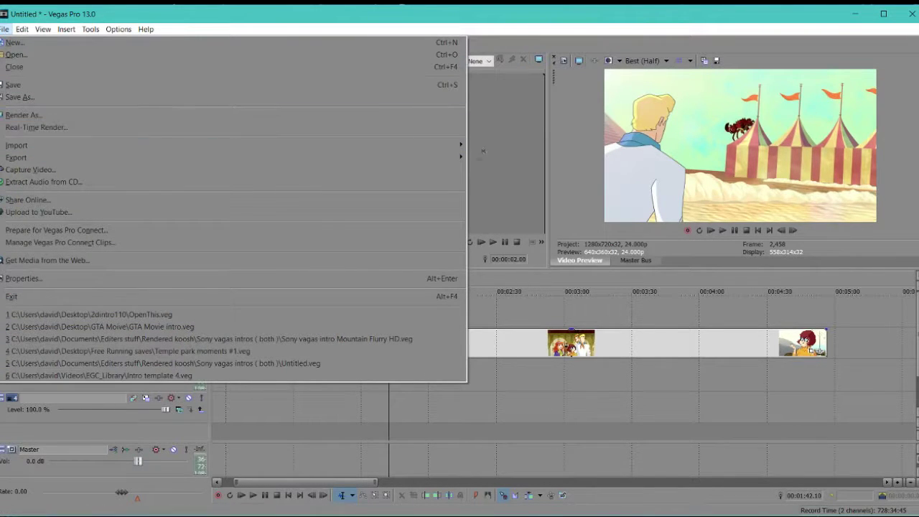
left_click(517, 297)
left_click(5, 29)
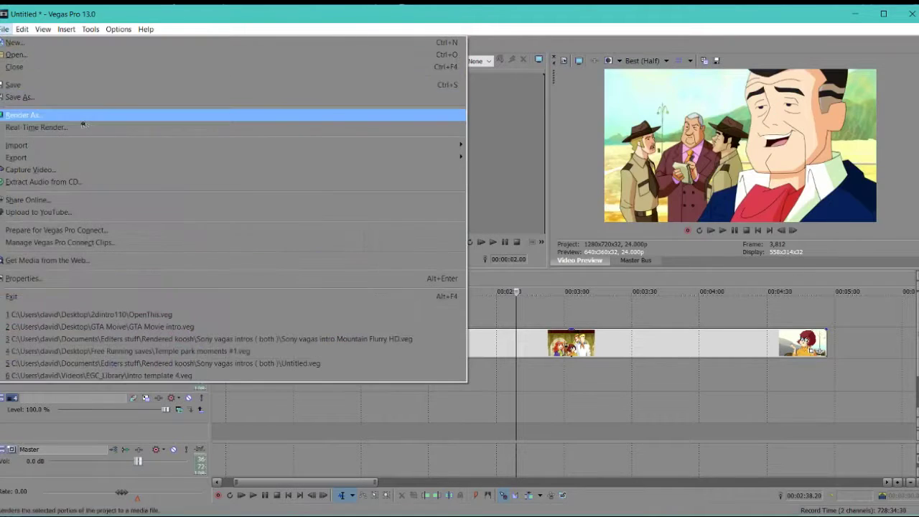
left_click(34, 117)
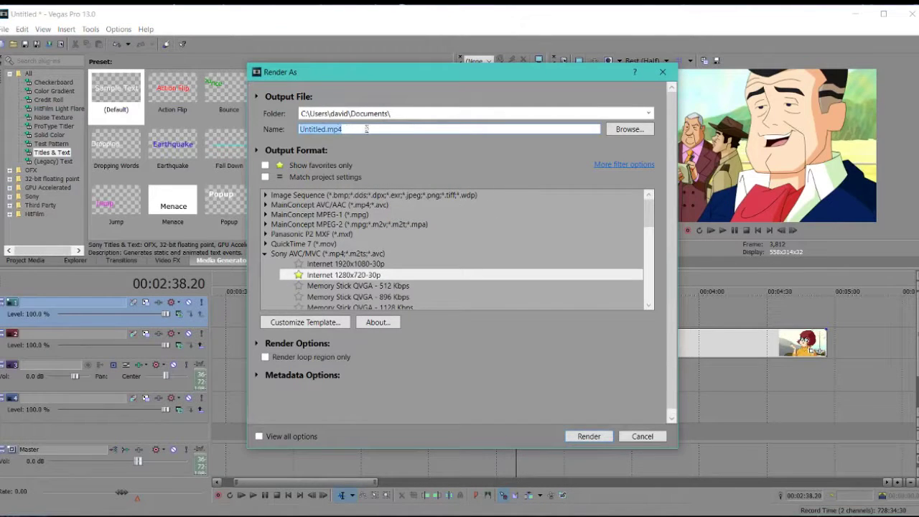
key("BackSpace")
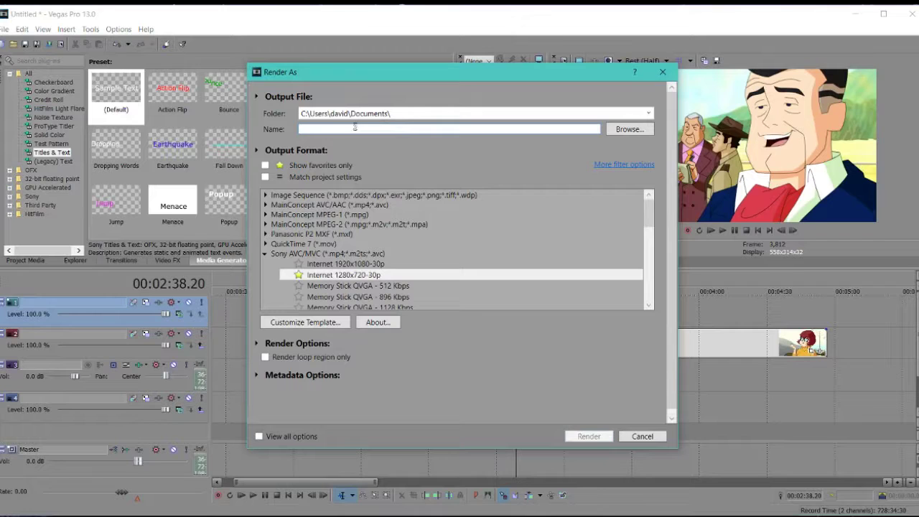
type("scerby derp")
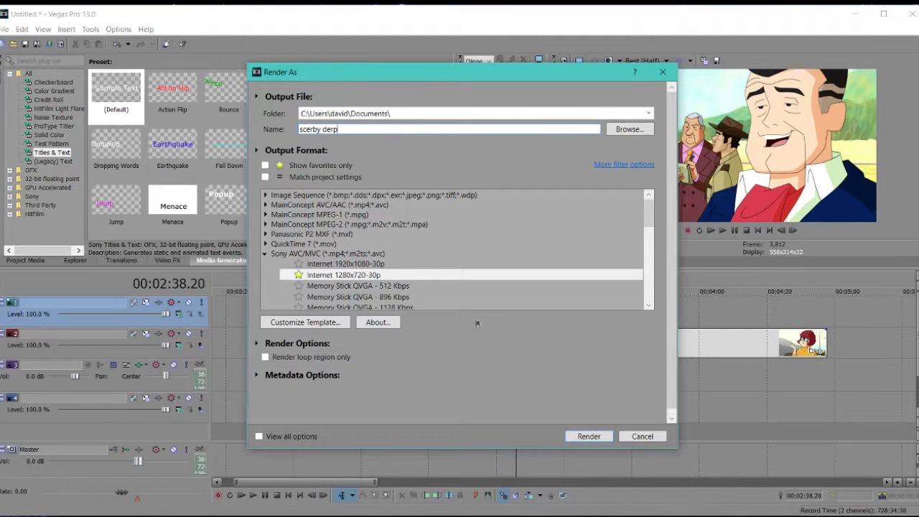
Clear the output file name and close the Render As settings without rendering
key("BackSpace")
key("BackSpace")
key("BackSpace")
key("BackSpace")
key("BackSpace")
key("BackSpace")
key("BackSpace")
key("BackSpace")
key("BackSpace")
key("BackSpace")
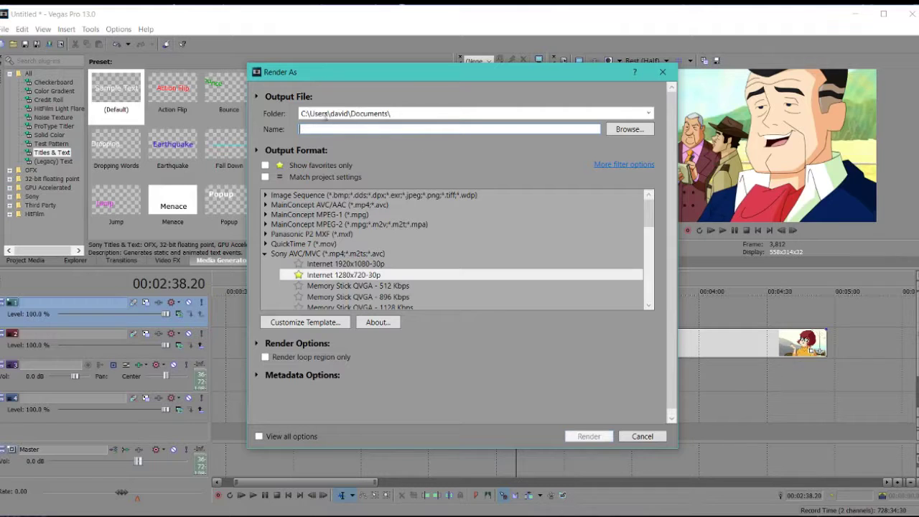
left_click(662, 72)
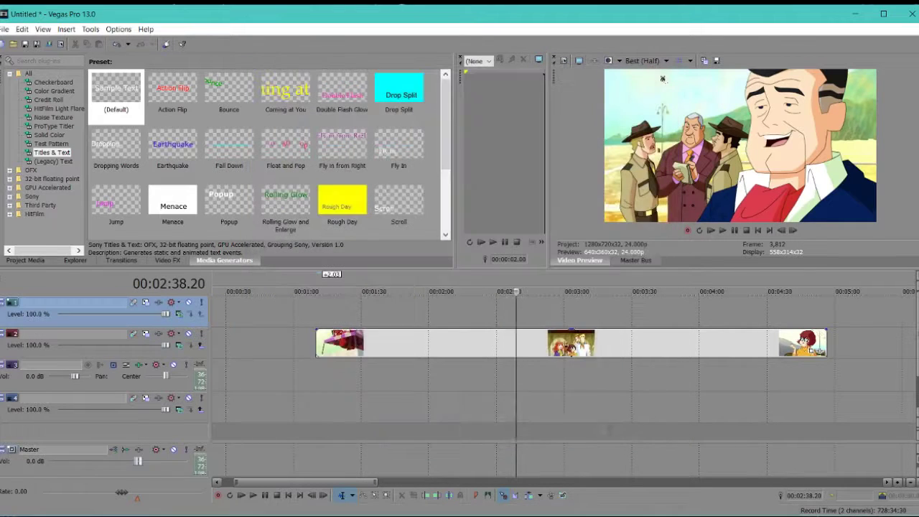
Speed up the cartoon clip by compressing its end about 1 minute 44 seconds earlier, and play it from 00:01:09.23
left_click(318, 309)
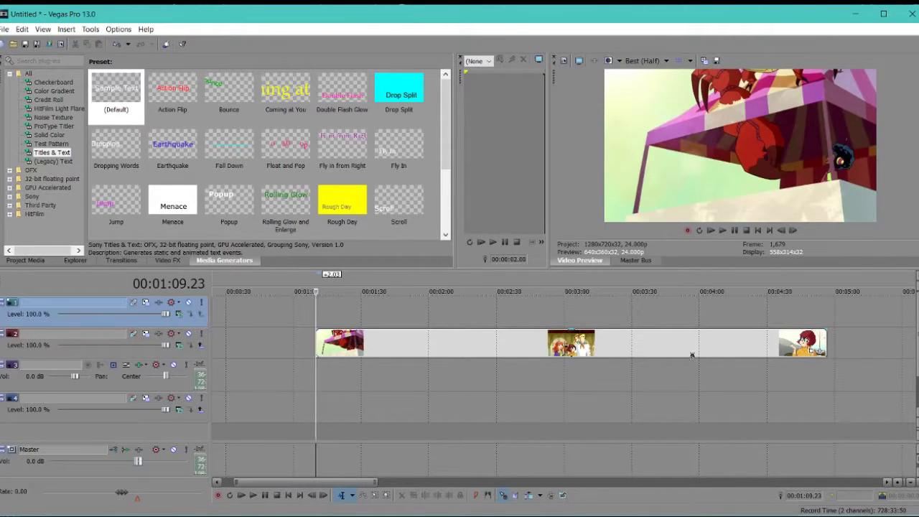
mouse_move(319, 344)
left_mouse_down()
mouse_move(519, 343)
mouse_move(318, 344)
left_mouse_up()
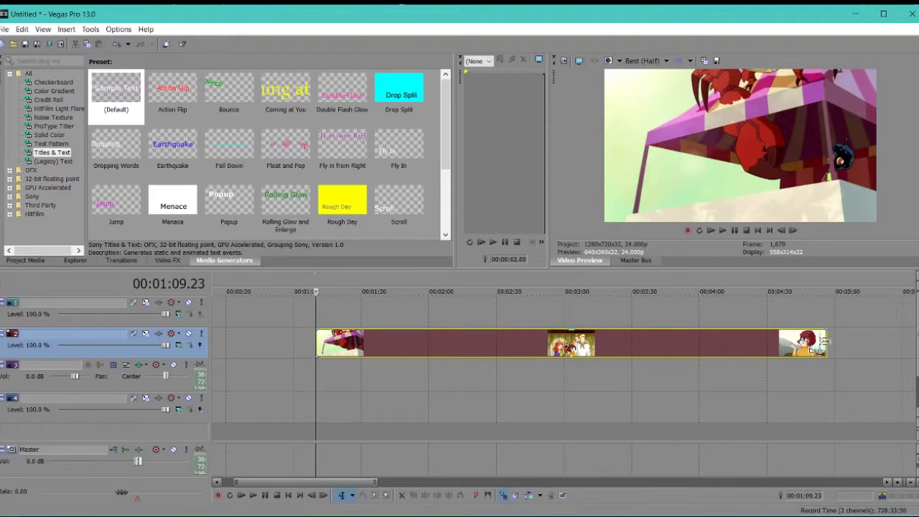
left_click_drag(825, 341, 590, 354)
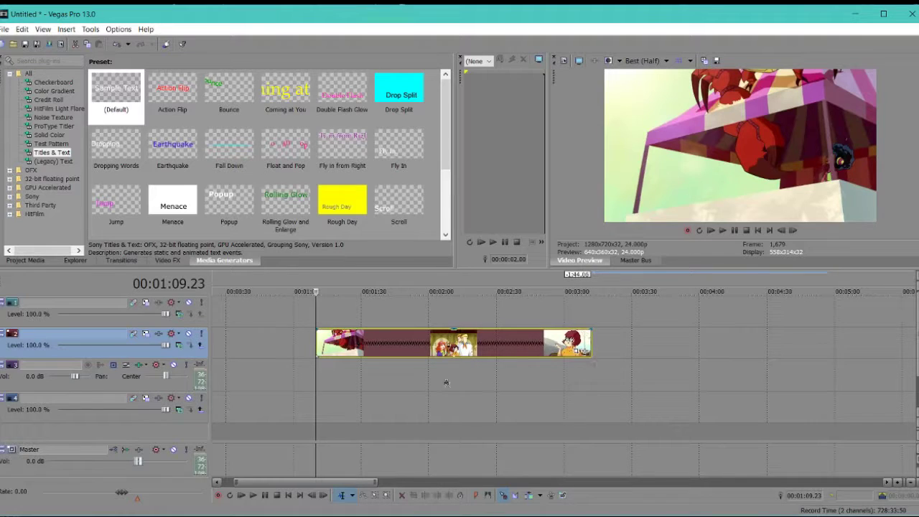
key("space")
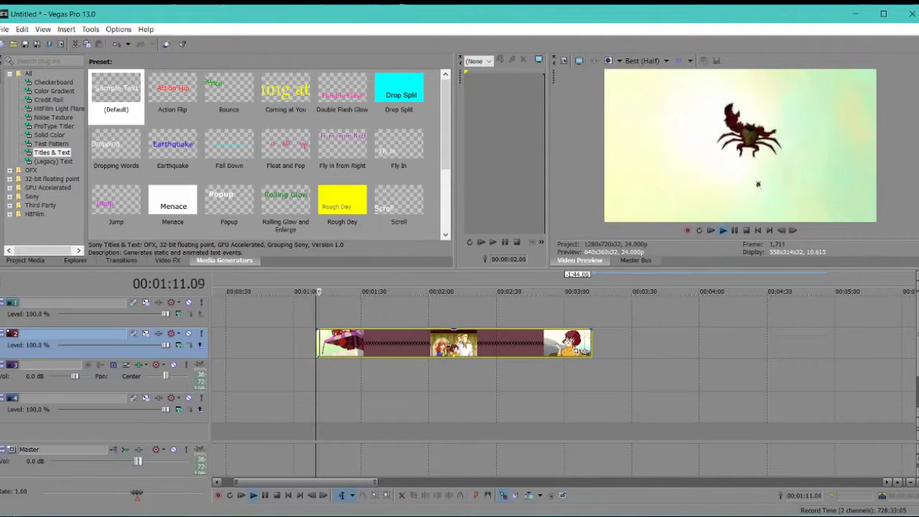
Speed up the cartoon clip further by compressing its end about 15 seconds earlier, and play it from 00:01:13.20
left_click_drag(590, 352, 558, 350)
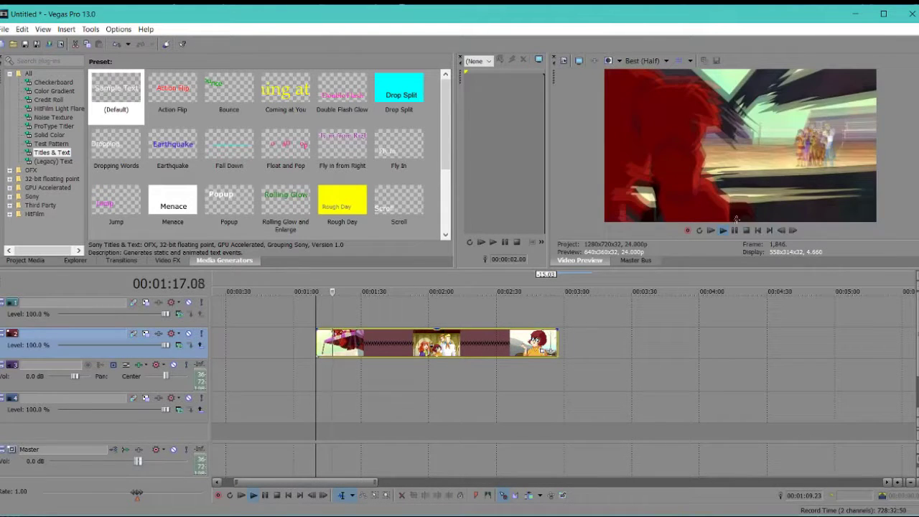
left_click(331, 371)
key("space")
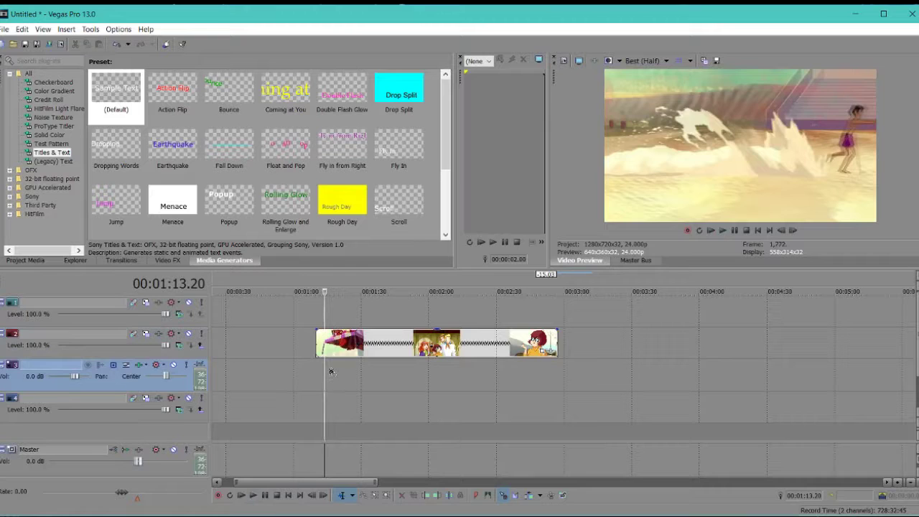
key("space")
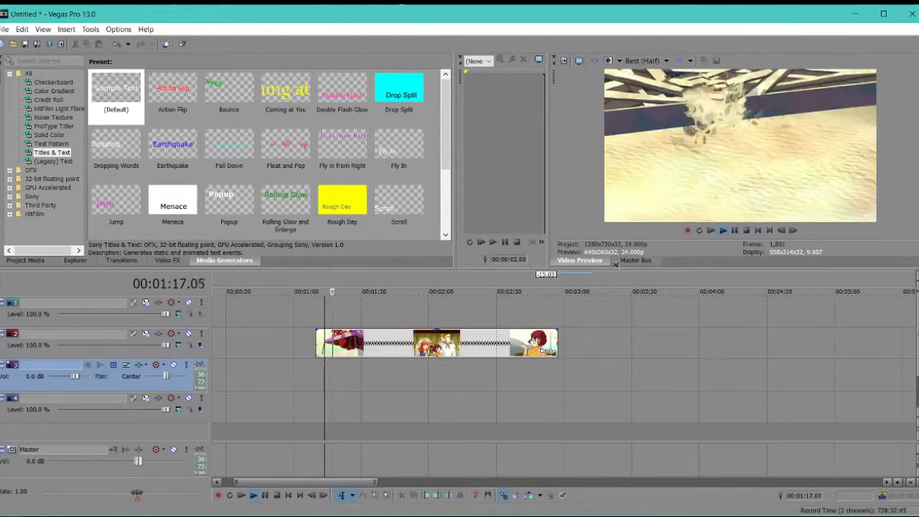
key("space")
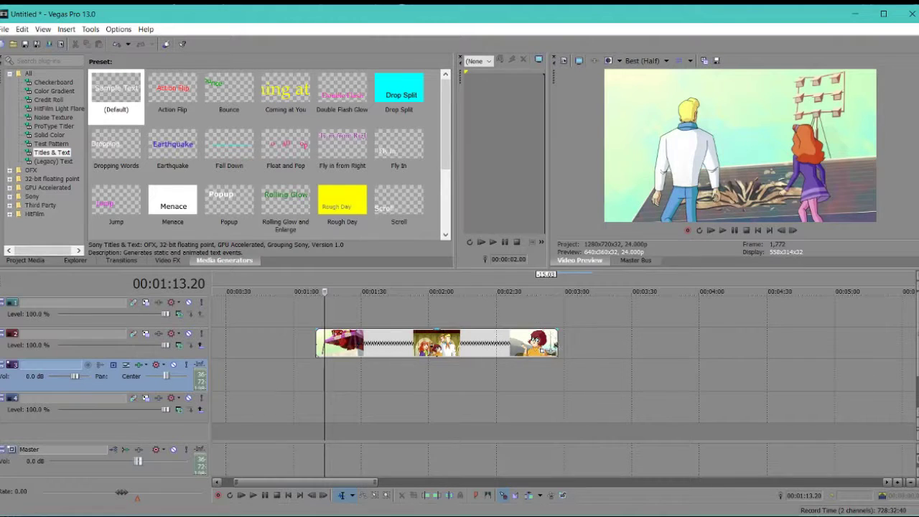
Slow down the cartoon clip by stretching its end about 2 minutes 24 seconds later and its start back to 00:00:00, and play it from 00:01:13.20
left_click_drag(559, 348, 885, 331)
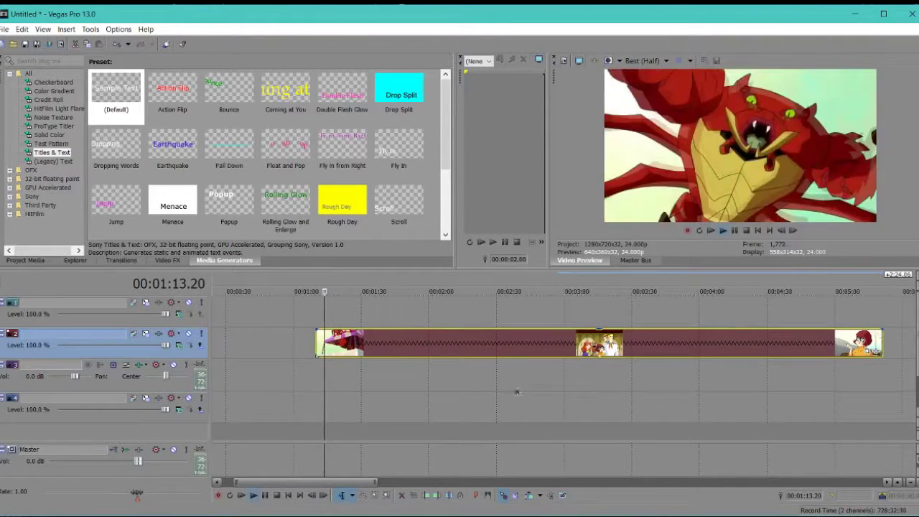
key("space")
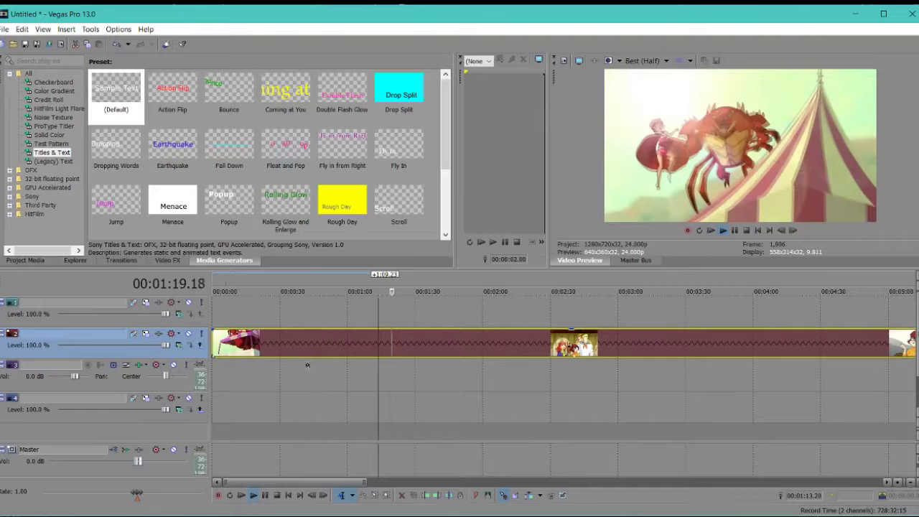
key("space")
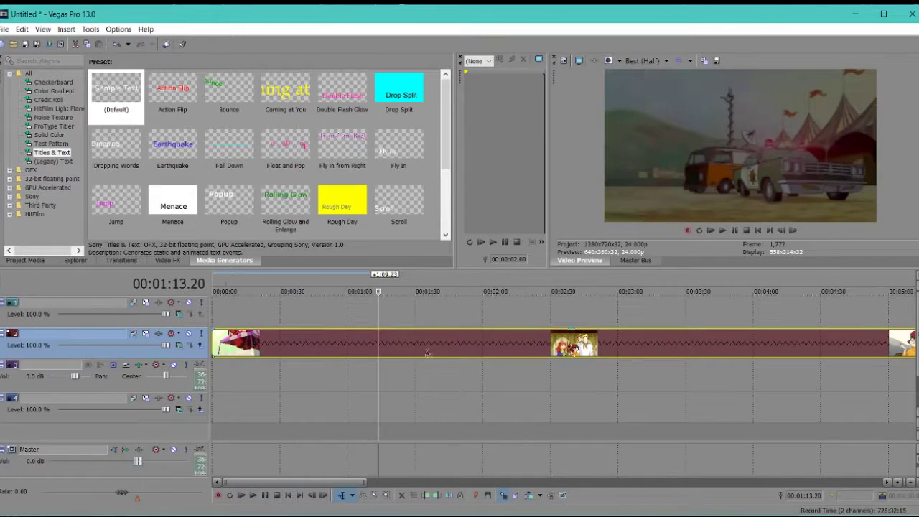
key("space")
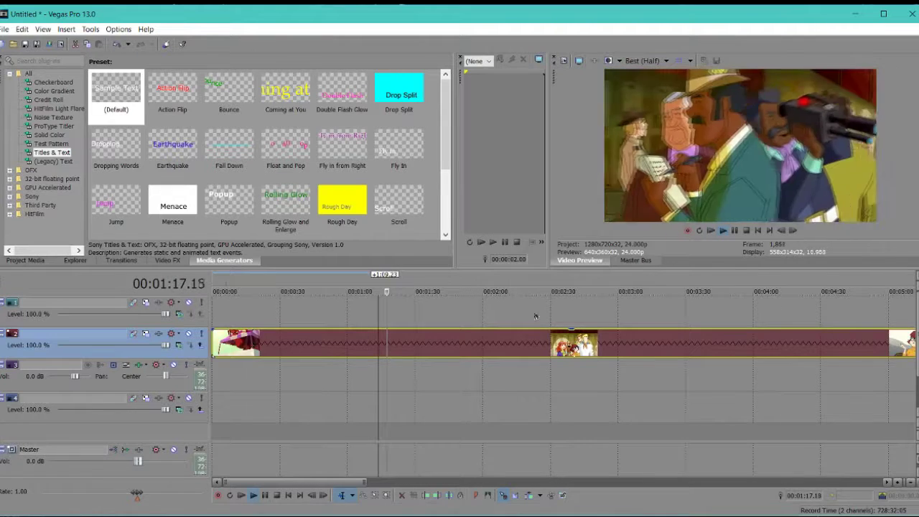
Compress the cartoon clip by bringing its start to about 00:01:35, and play it from 00:01:42.23
left_click_drag(213, 348, 426, 347)
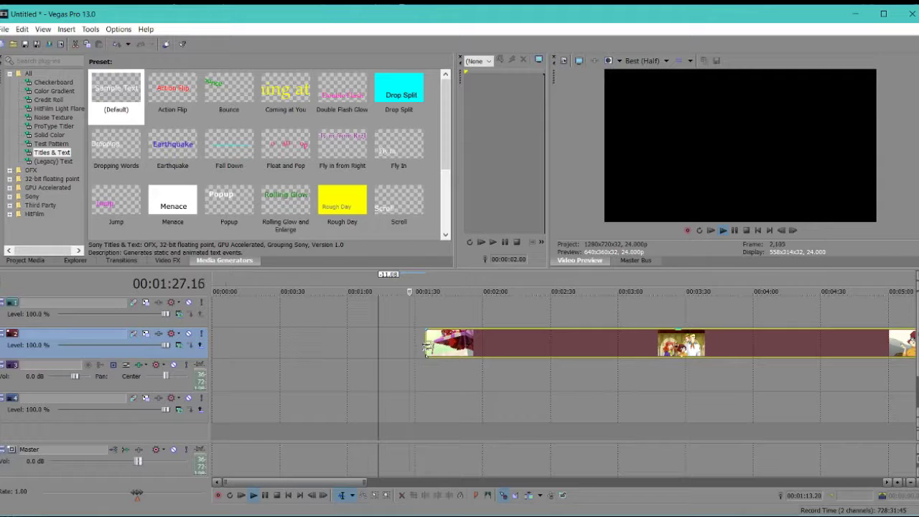
left_click(439, 364)
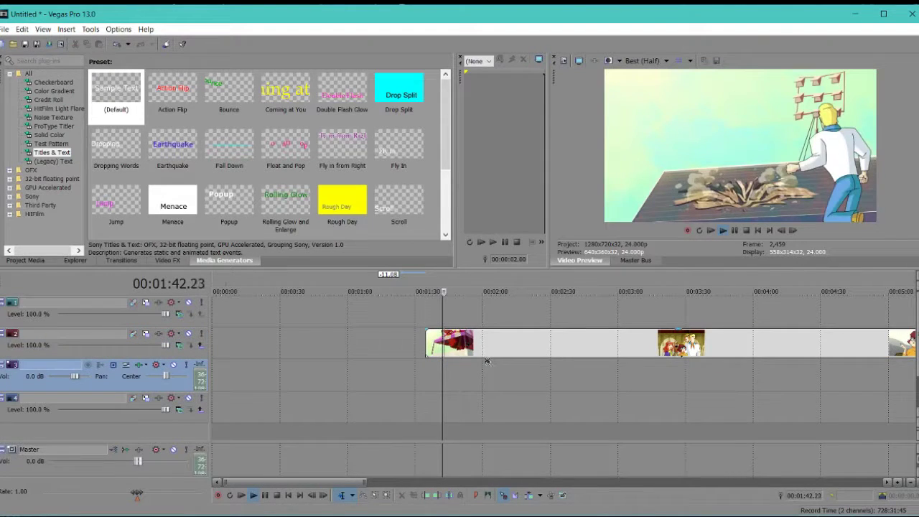
Move the cartoon clip about 26 seconds earlier on its track and delete it from the timeline
left_click(542, 347)
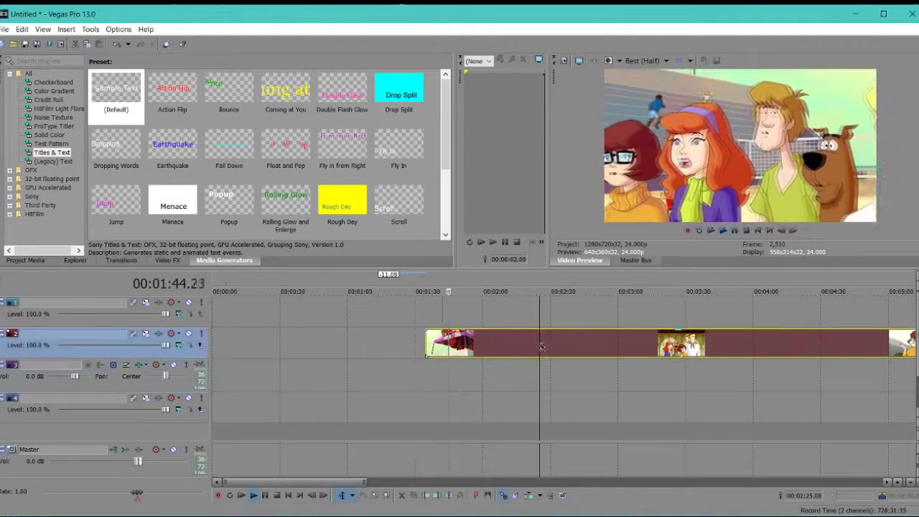
left_click_drag(542, 348, 483, 347)
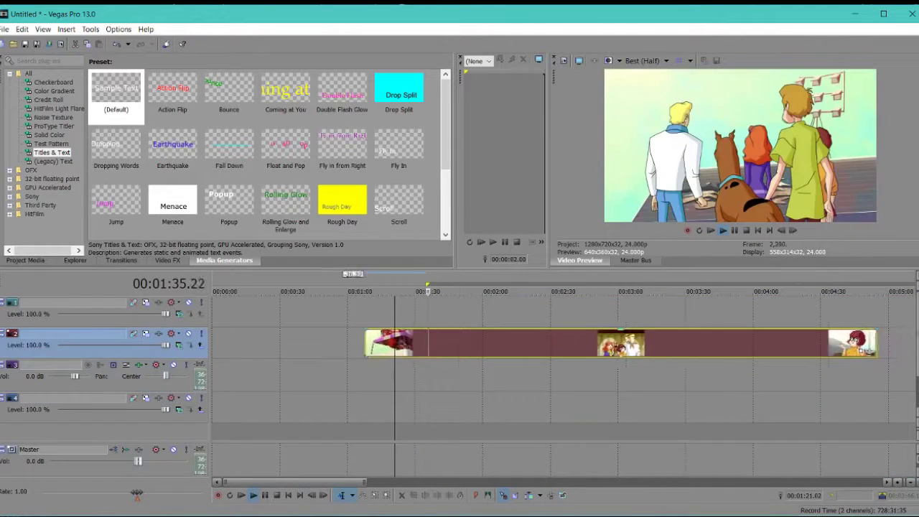
key("Delete")
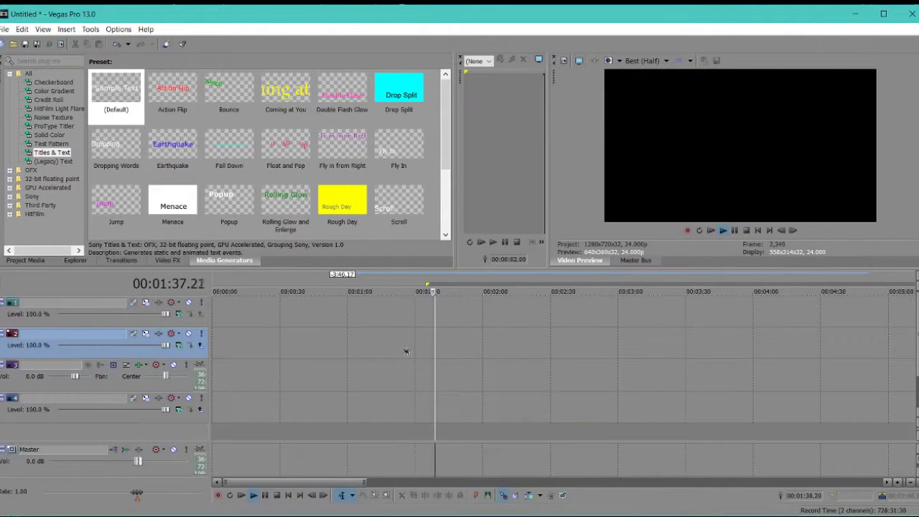
Open the Save As settings for the project and close them without saving
left_click(6, 29)
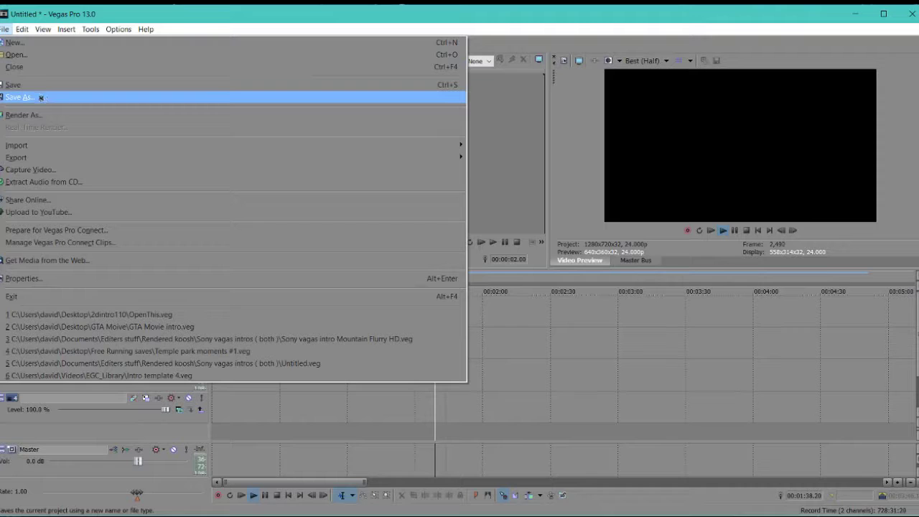
left_click(640, 378)
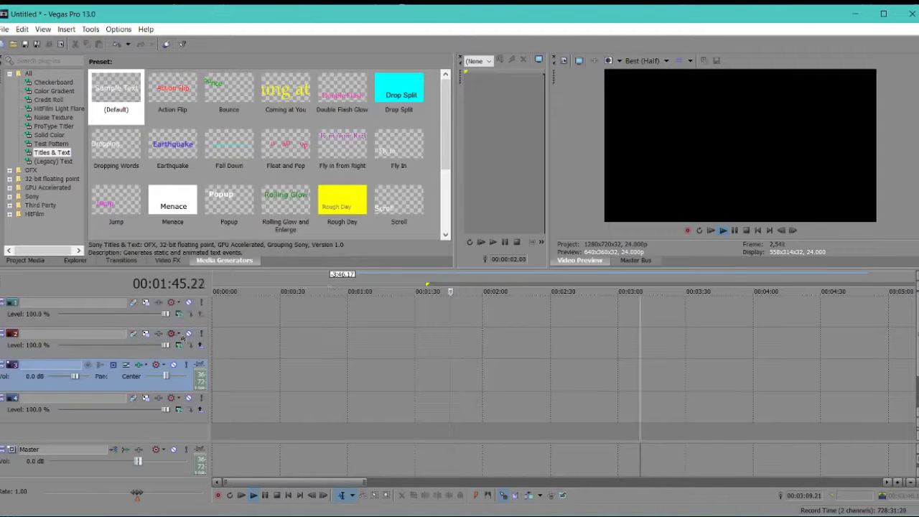
left_click(5, 29)
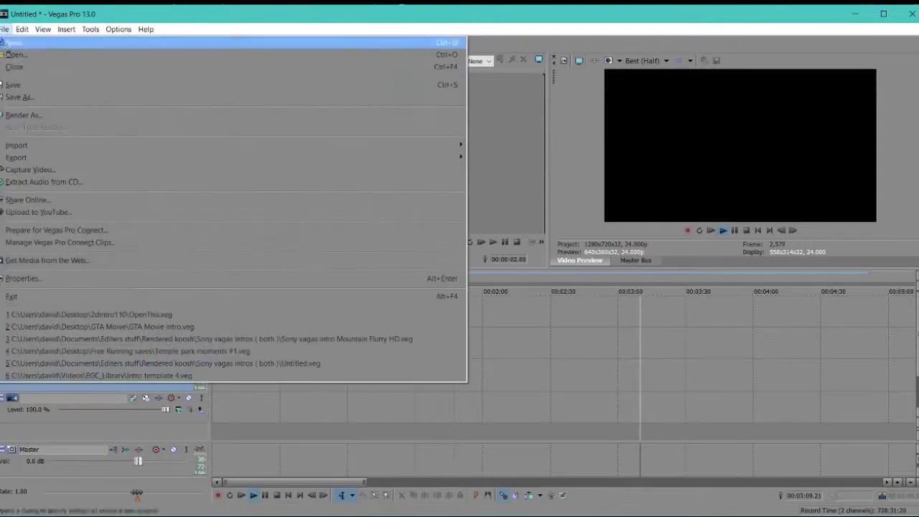
left_click(26, 94)
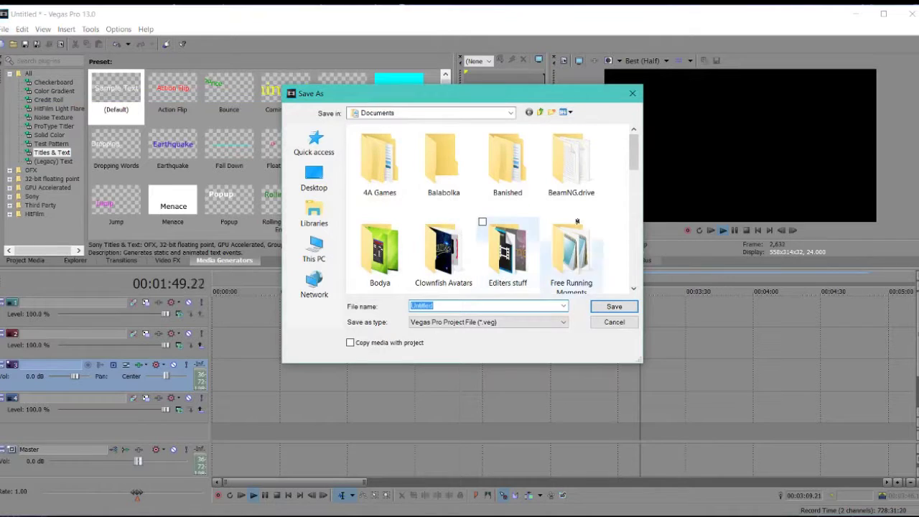
left_click(631, 94)
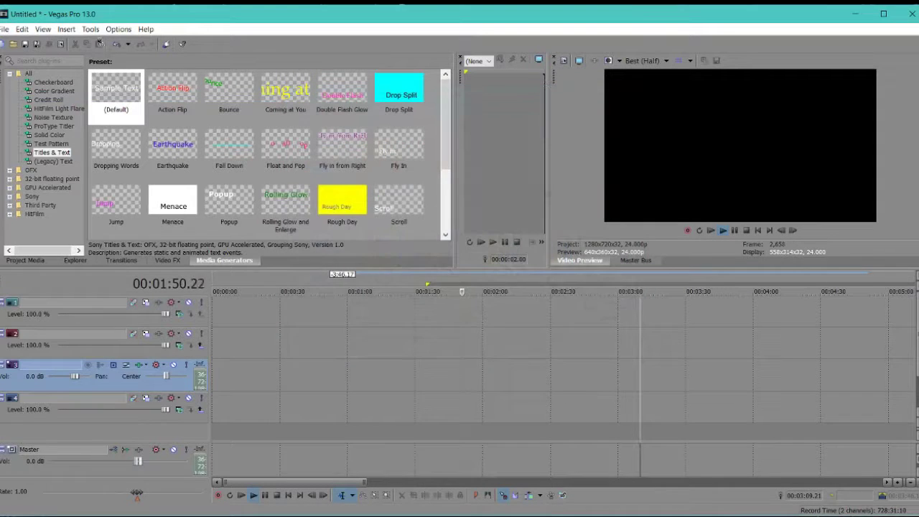
Try to upload the project to YouTube
left_click(6, 29)
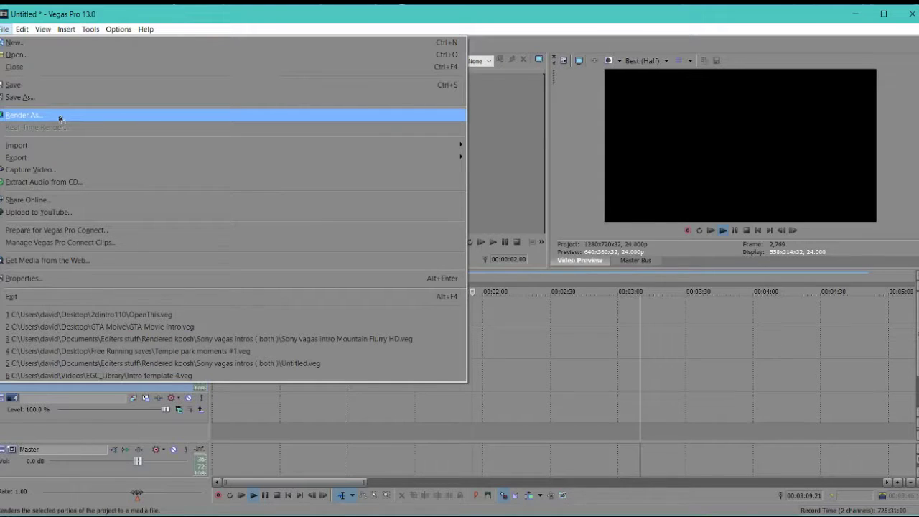
left_click(24, 212)
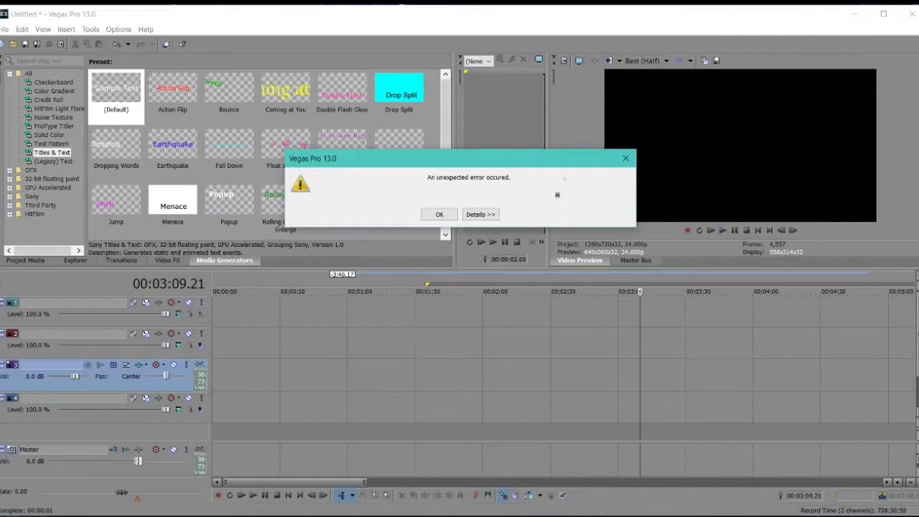
left_click(626, 158)
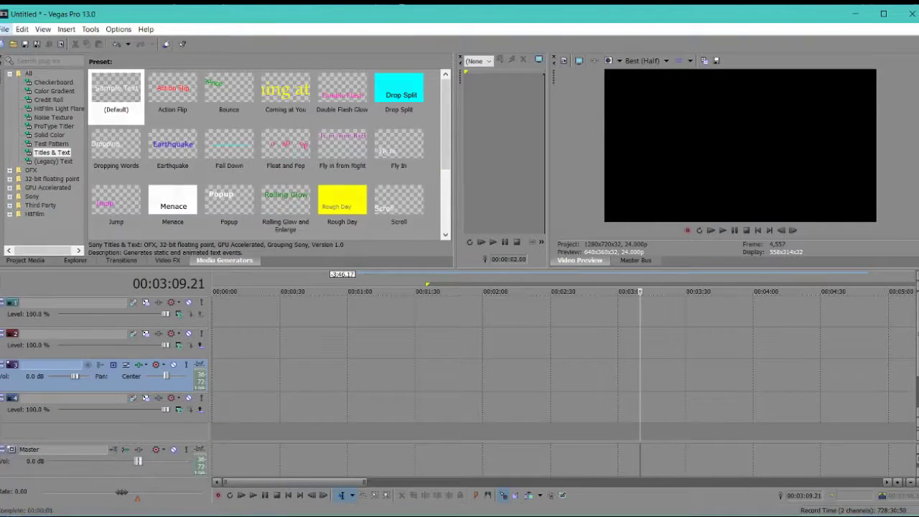
left_click(3, 29)
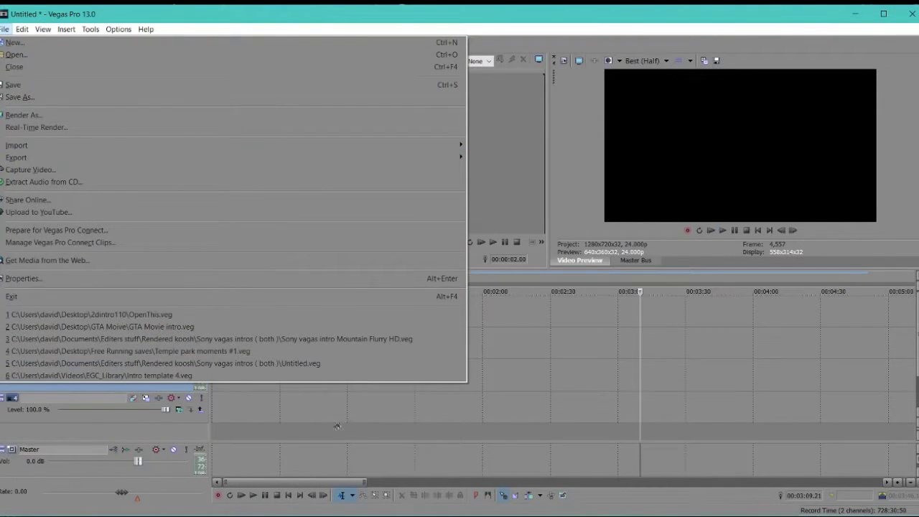
left_click(339, 425)
left_click(331, 426)
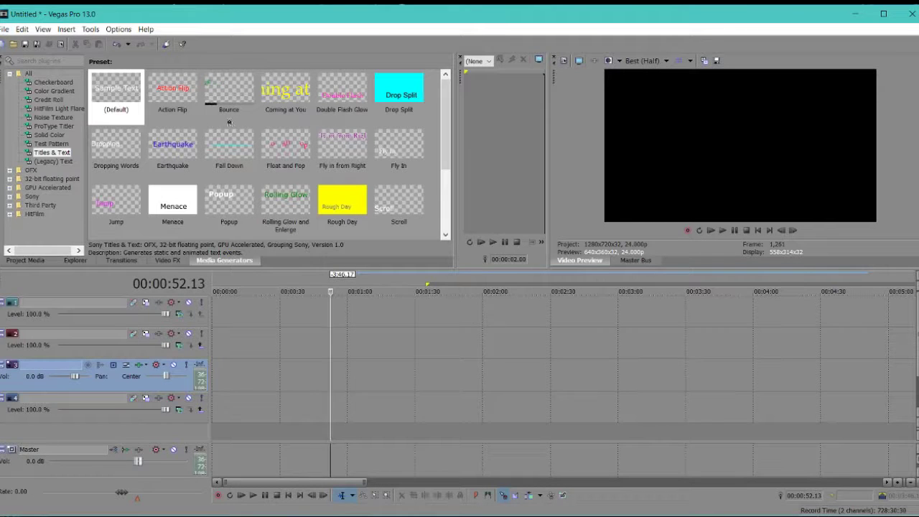